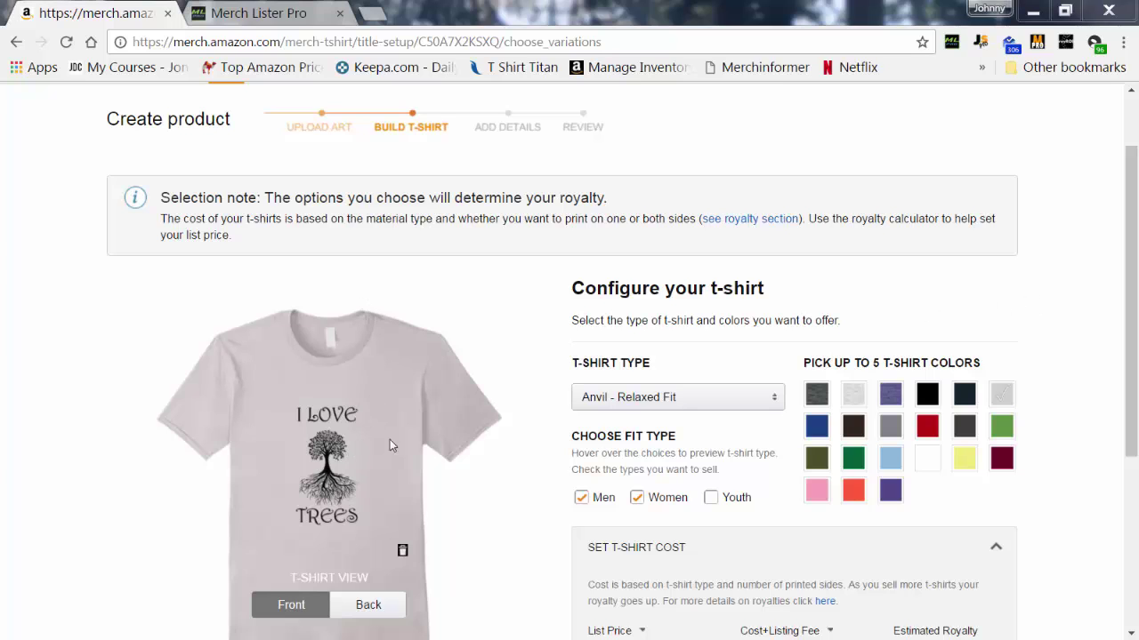
Save the t-shirt build priced at $19.99 and review the empty Add product details form.
scroll(514, 322, down, 1)
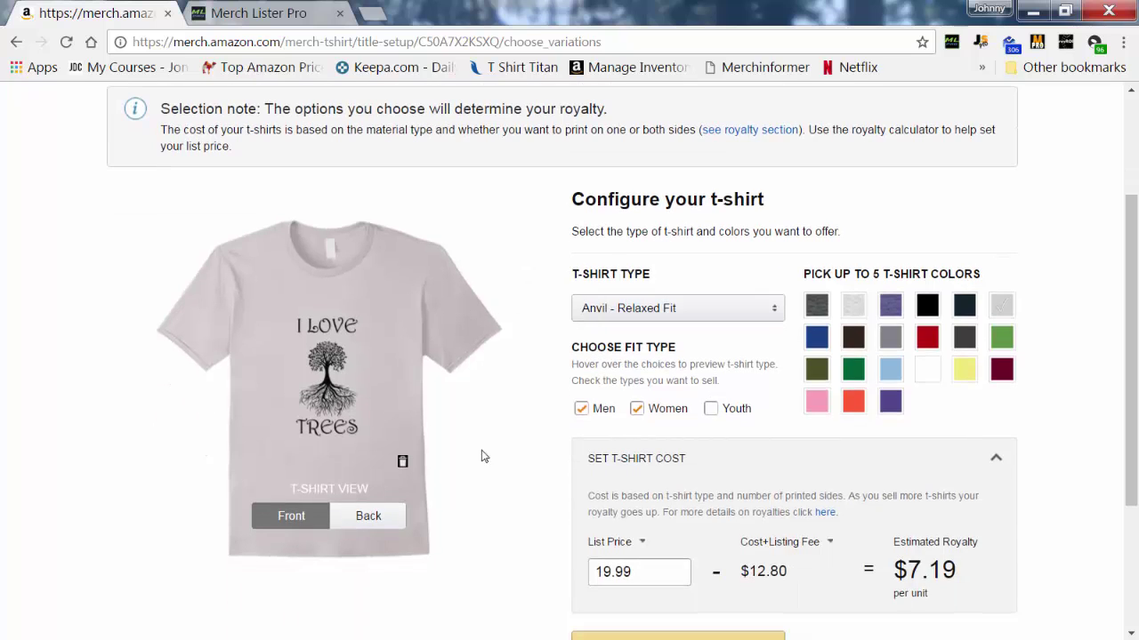
scroll(648, 505, down, 2)
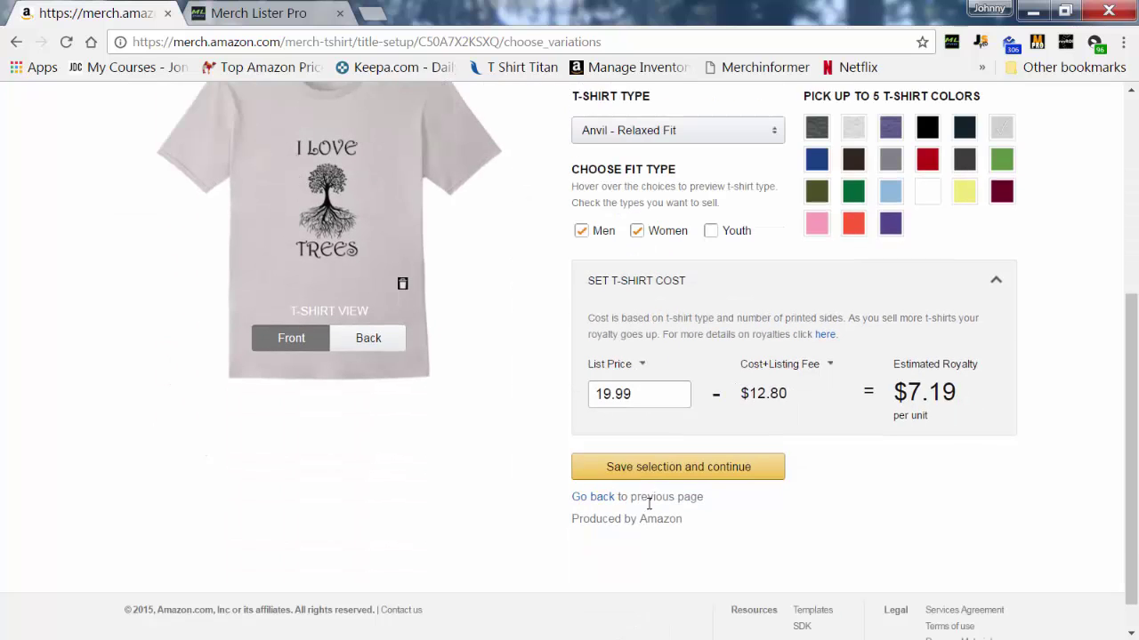
click(647, 467)
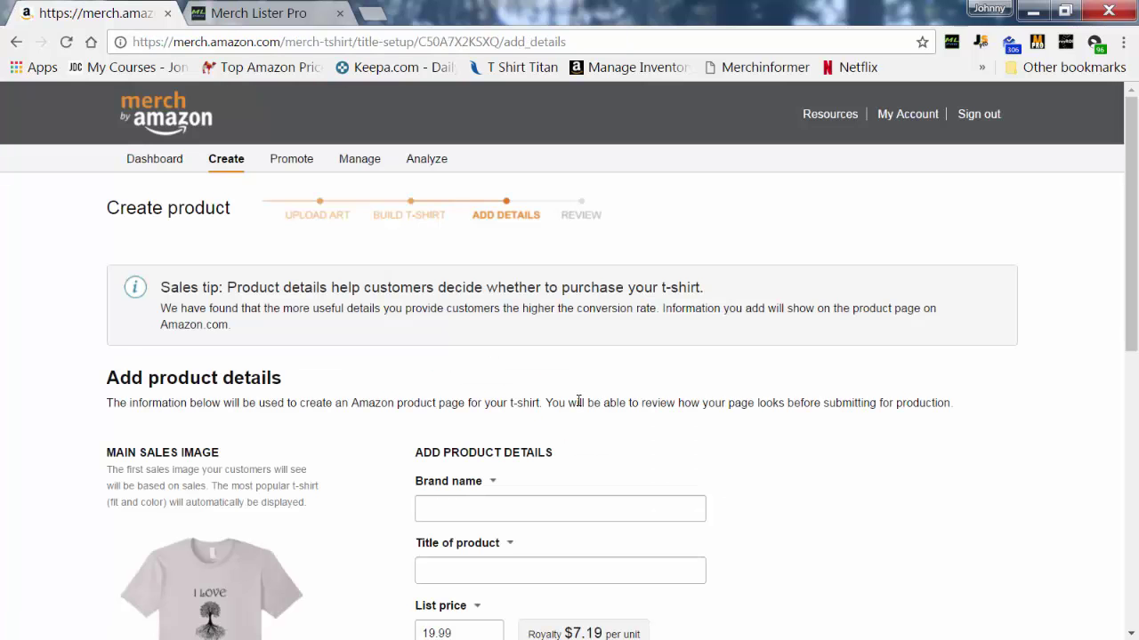
scroll(623, 396, down, 2)
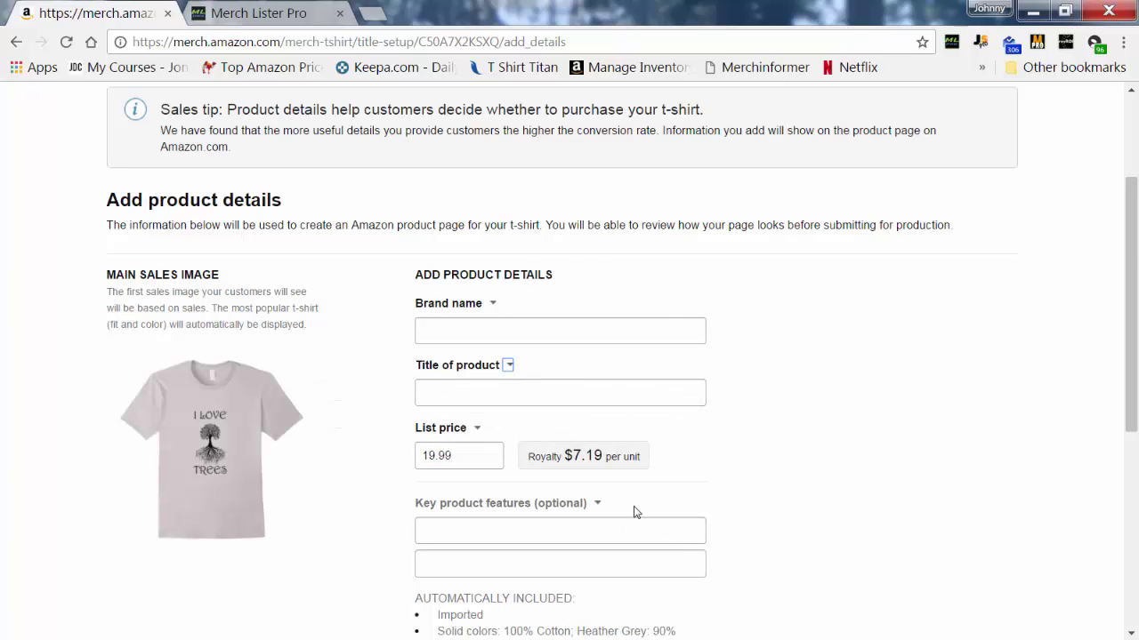
scroll(783, 467, down, 3)
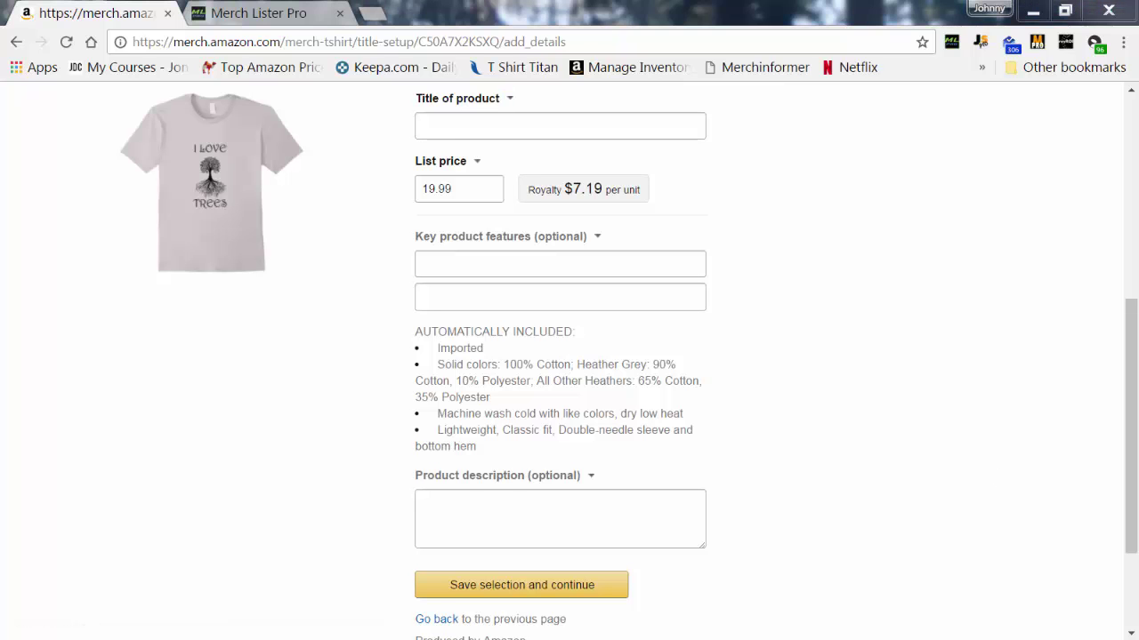
Change the Pod Data Generator title in H2 to 'I Love Trees'.
key(alt+Tab)
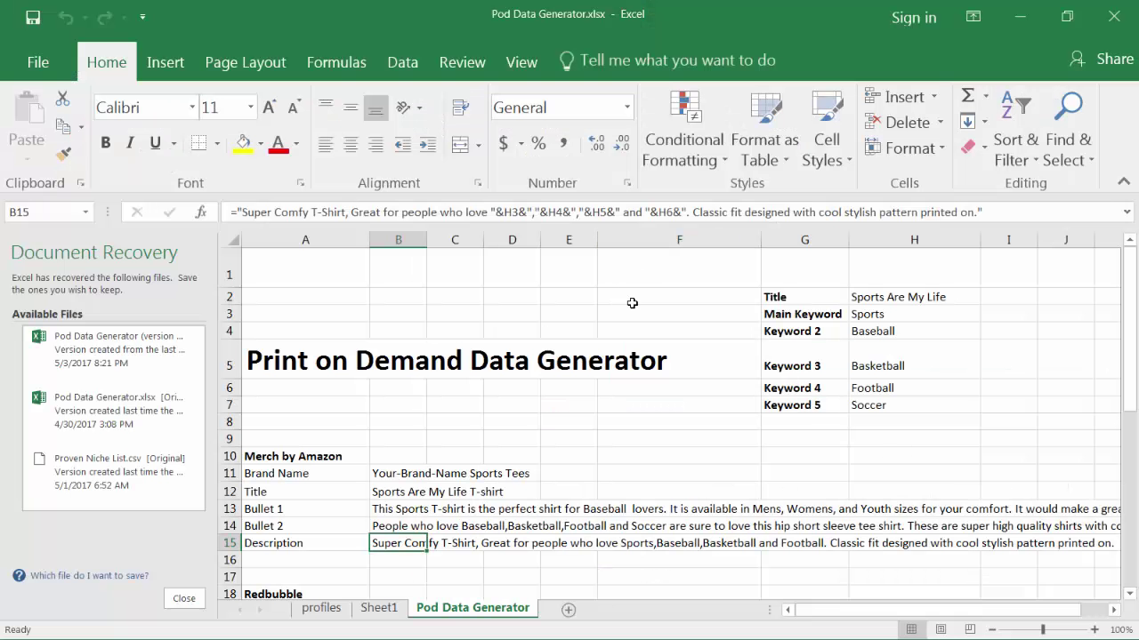
click(632, 303)
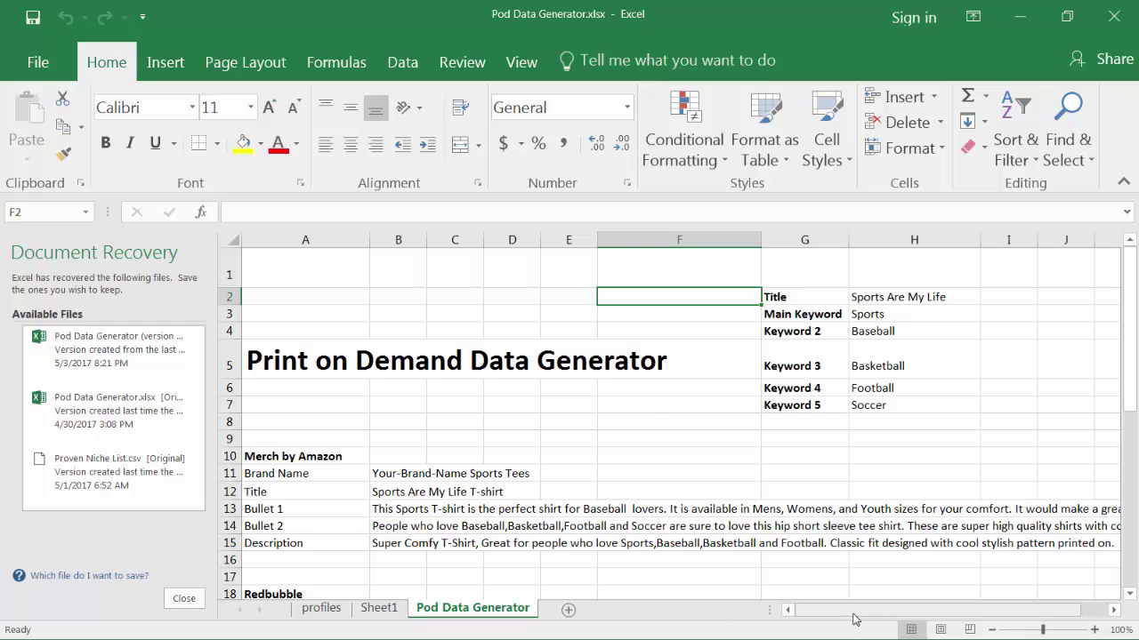
drag(854, 612, 849, 611)
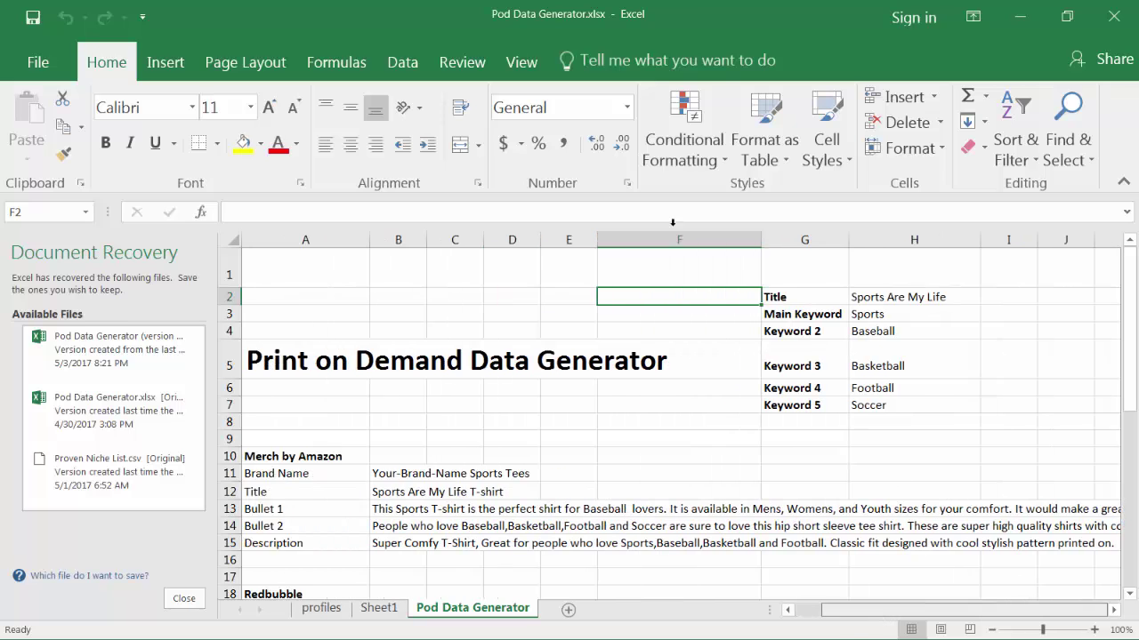
scroll(682, 340, right, 1)
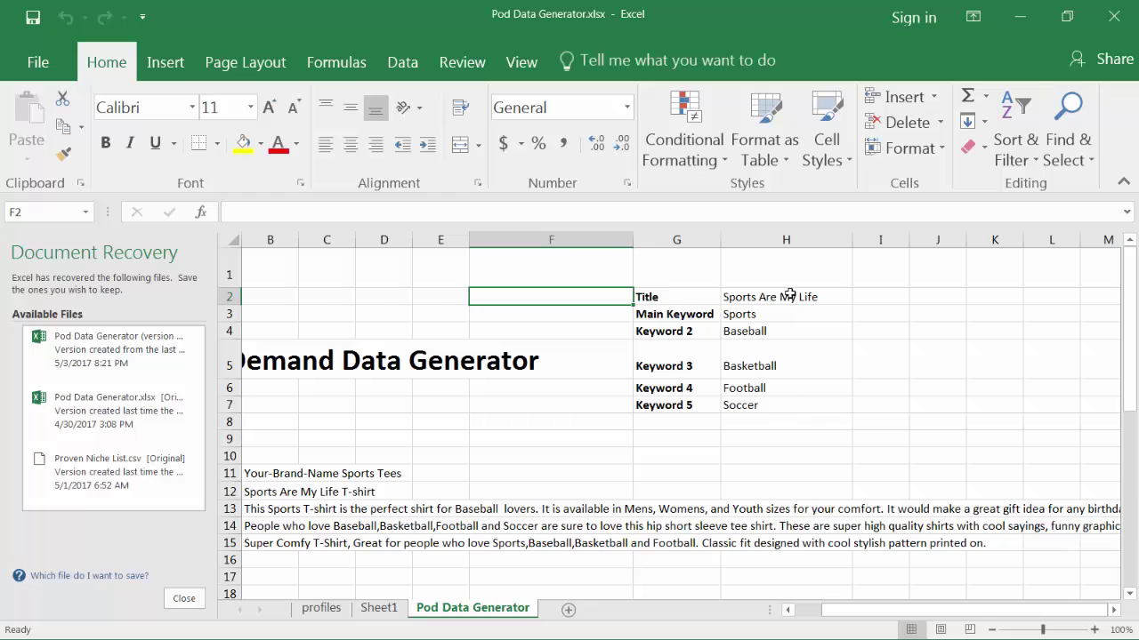
click(781, 299)
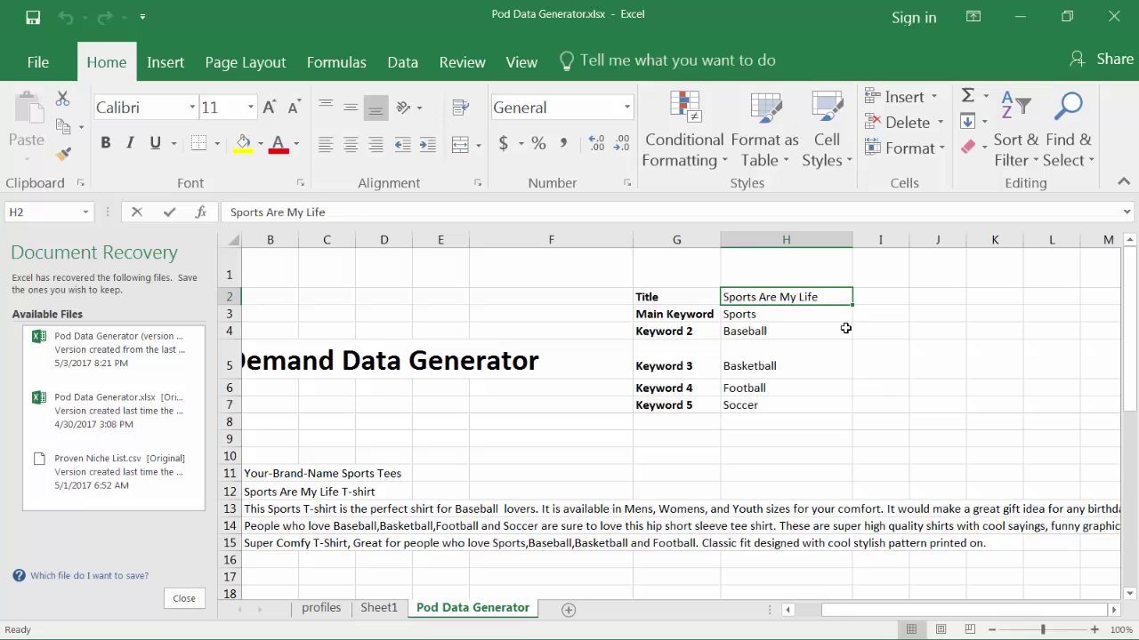
text(I Love)
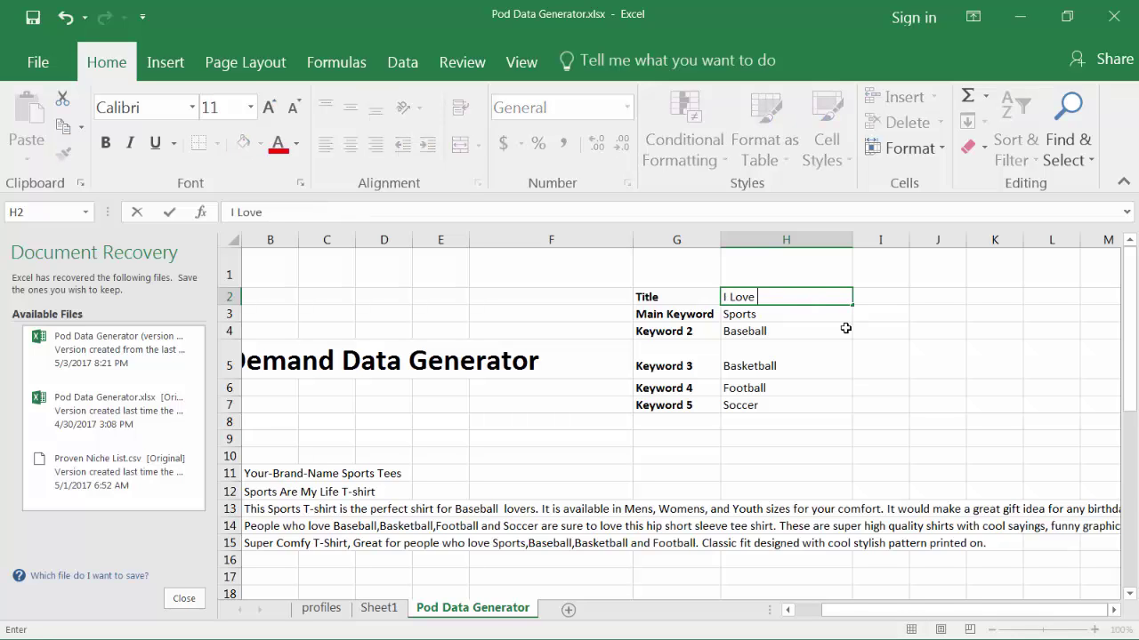
text( Trees)
click(747, 314)
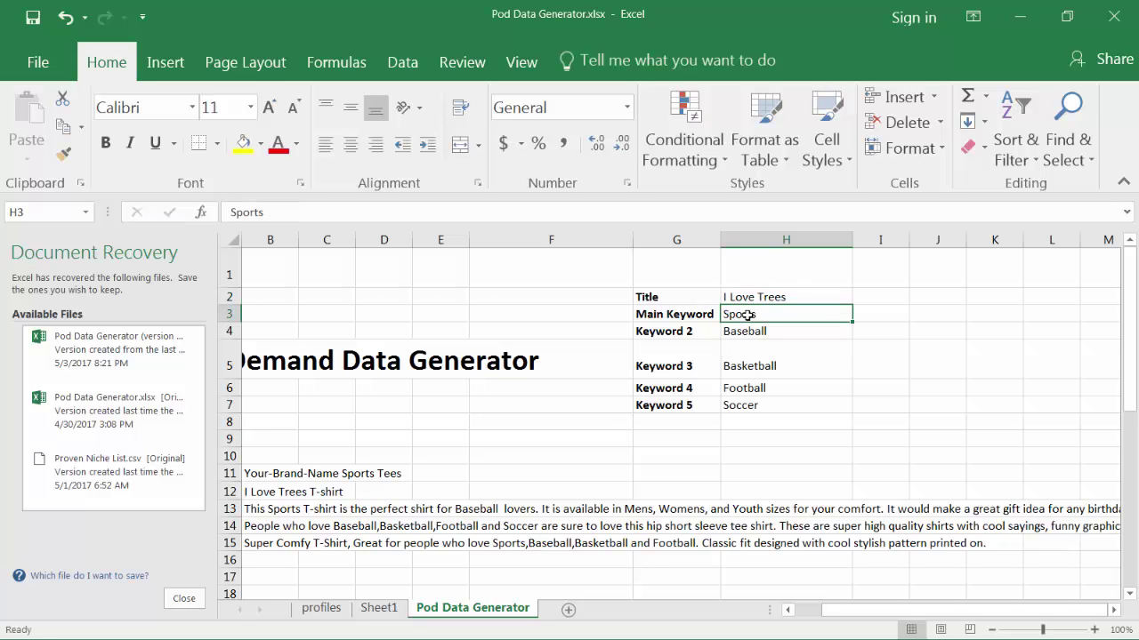
Enter keywords Oak, Birch, Maple, Pine and Aspen in H3:H7.
text(Oak)
key(Return)
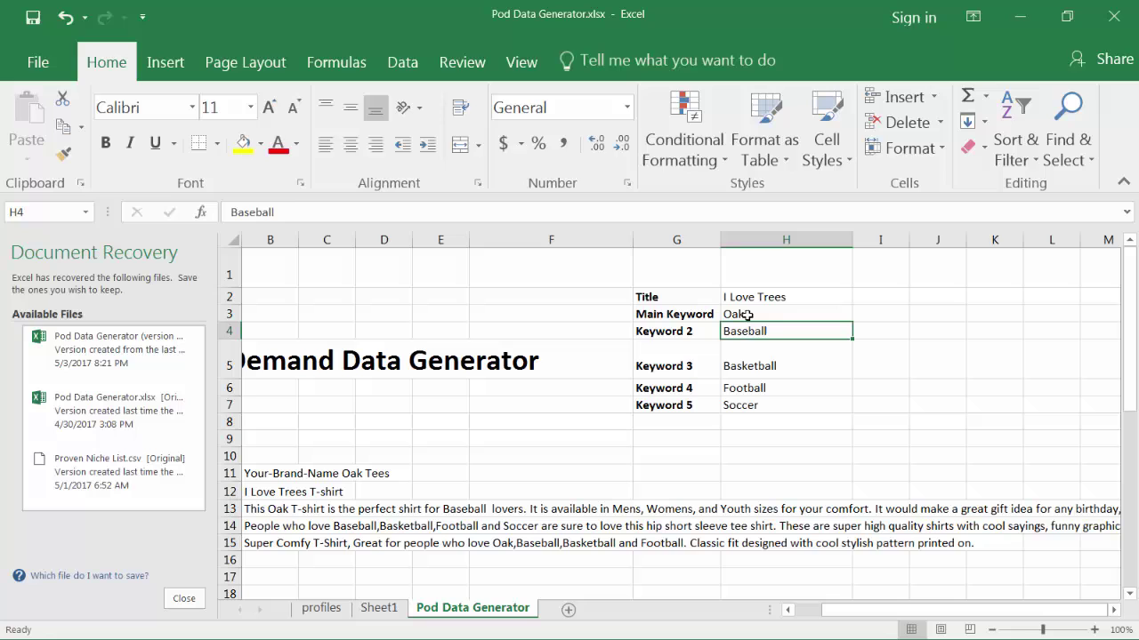
text(Birch)
key(Return)
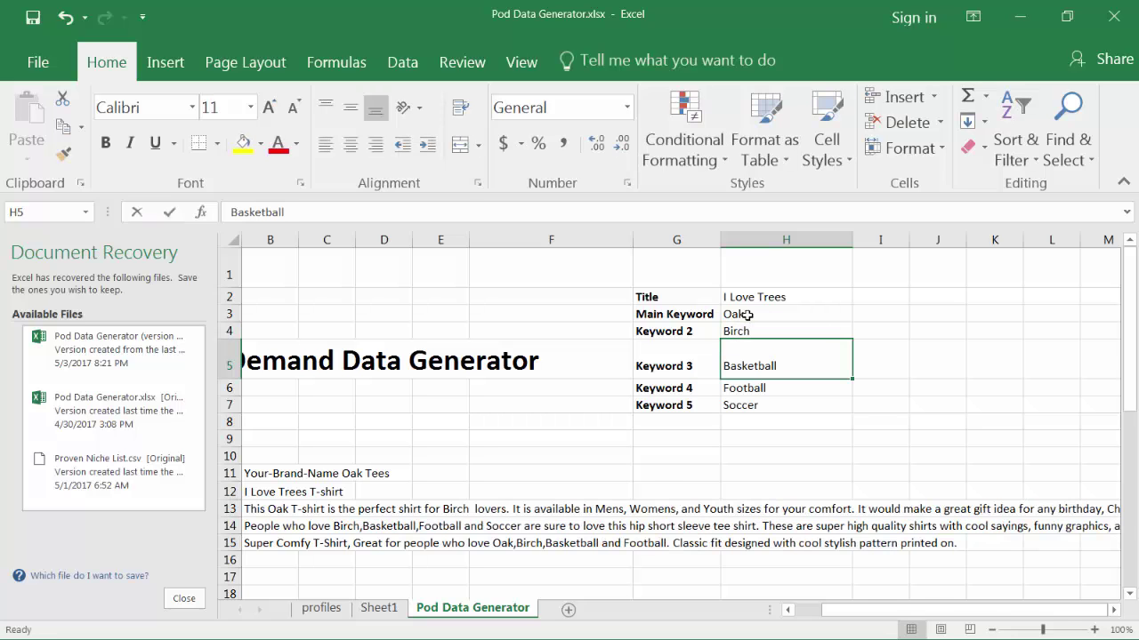
text(Maple)
key(Return)
text(Pine)
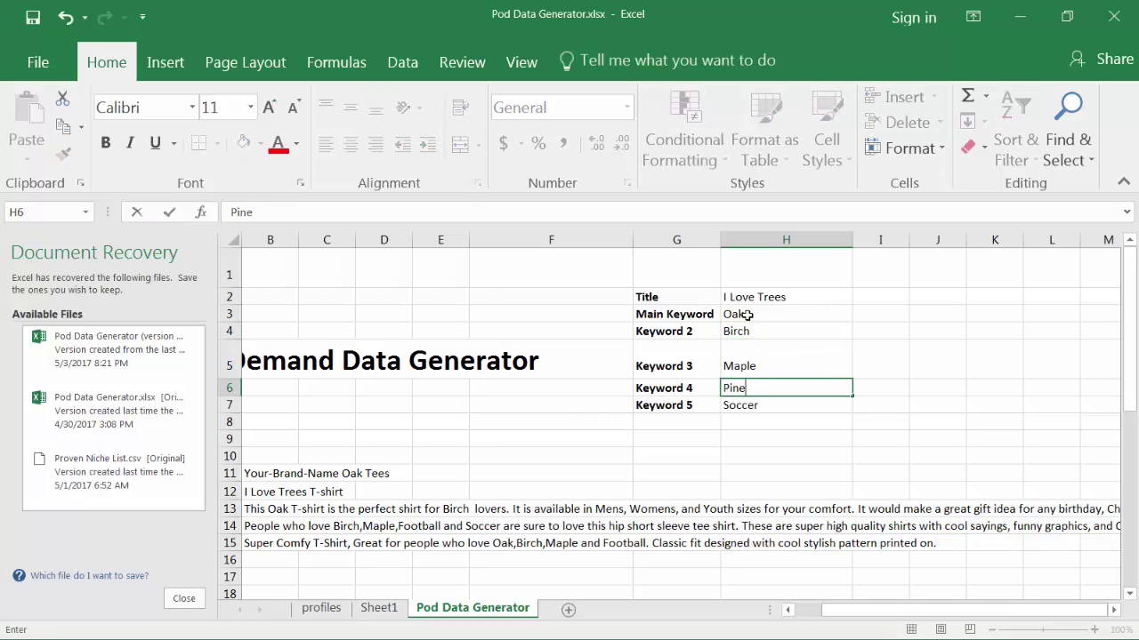
key(Return)
text(Aspen)
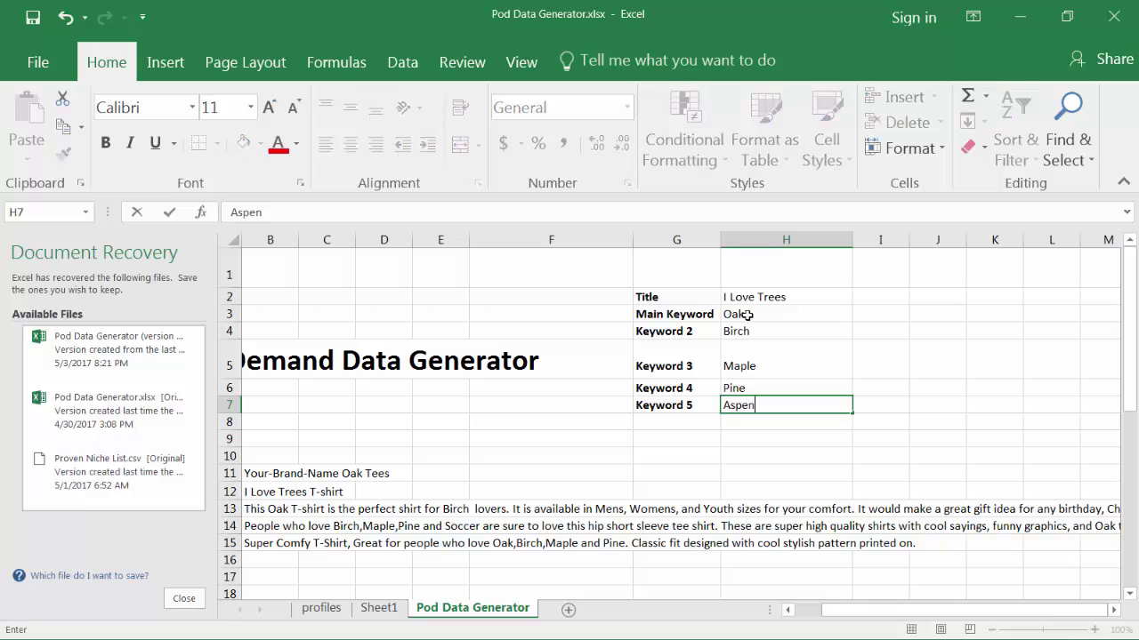
key(Return)
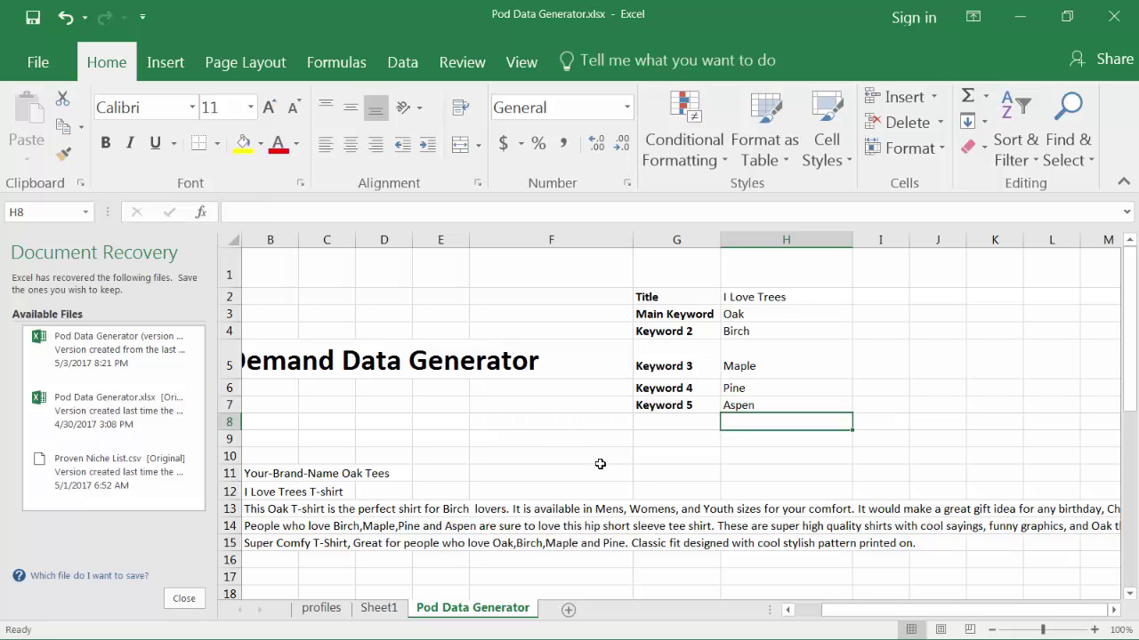
Replace 'Your-Brand-Name' with 'Supercool T's' in the B11 brand name formula.
drag(846, 612, 826, 618)
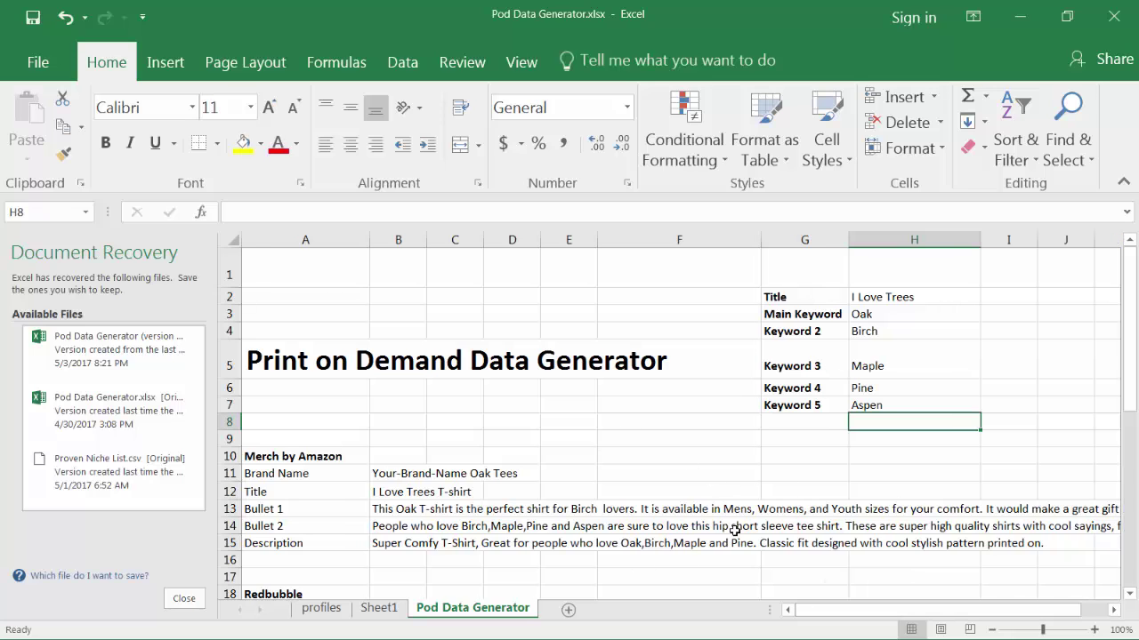
drag(1130, 326, 1129, 346)
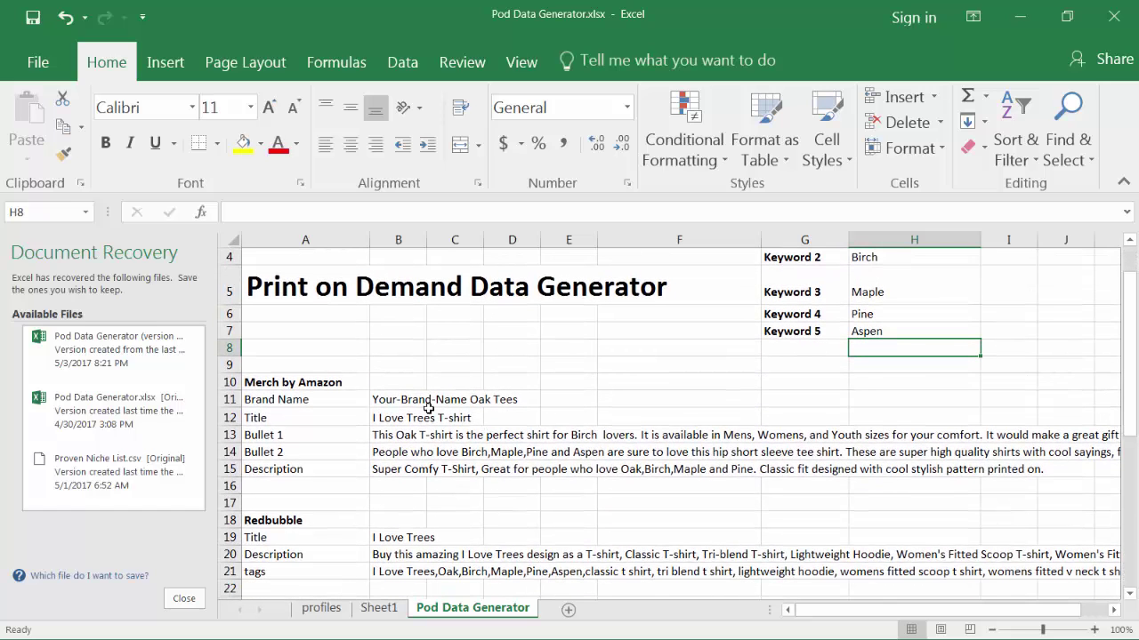
click(384, 400)
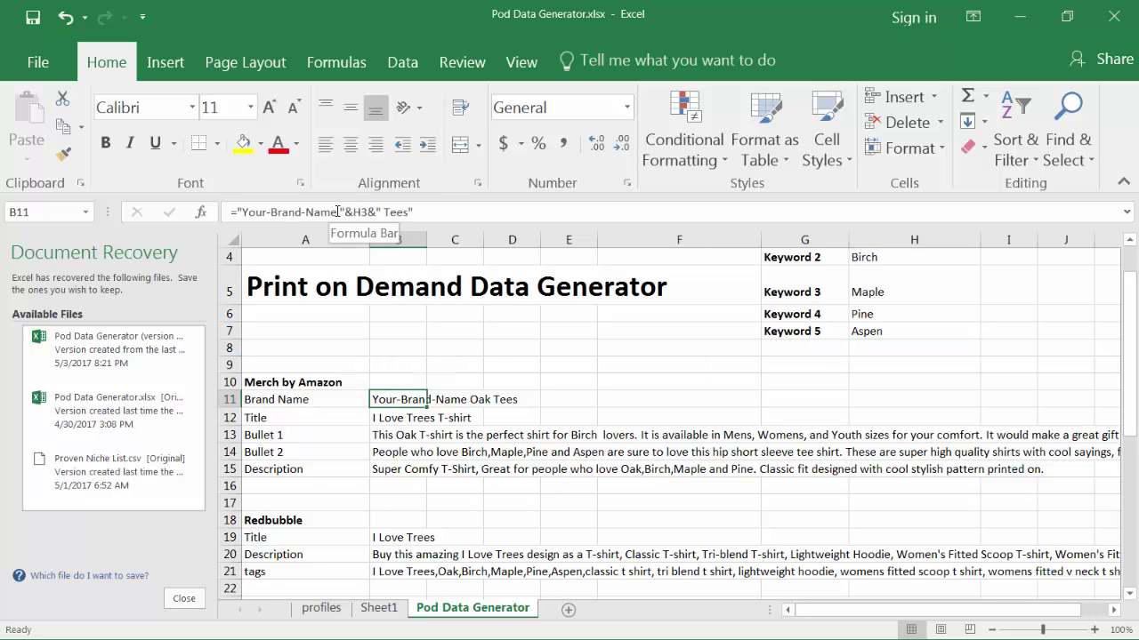
drag(337, 211, 249, 212)
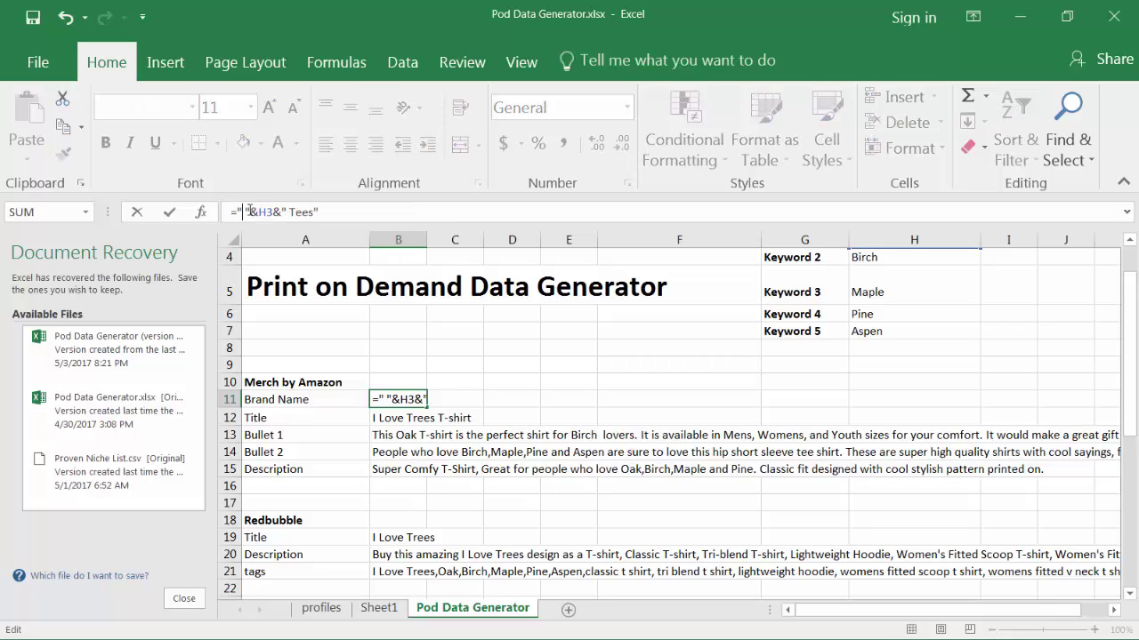
text(Super)
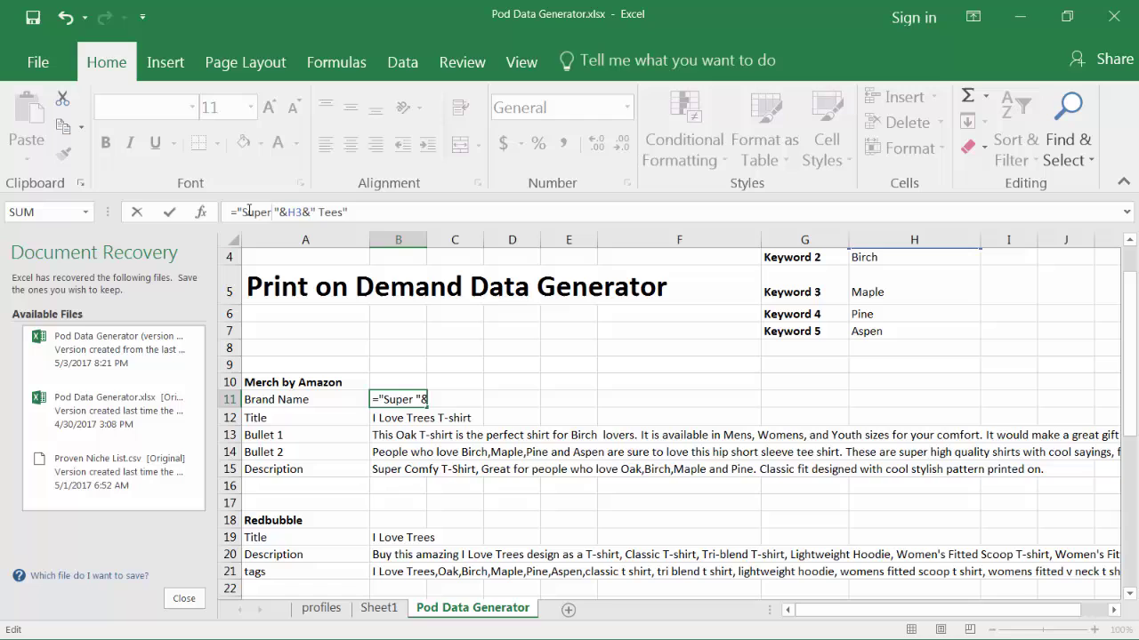
text(cool)
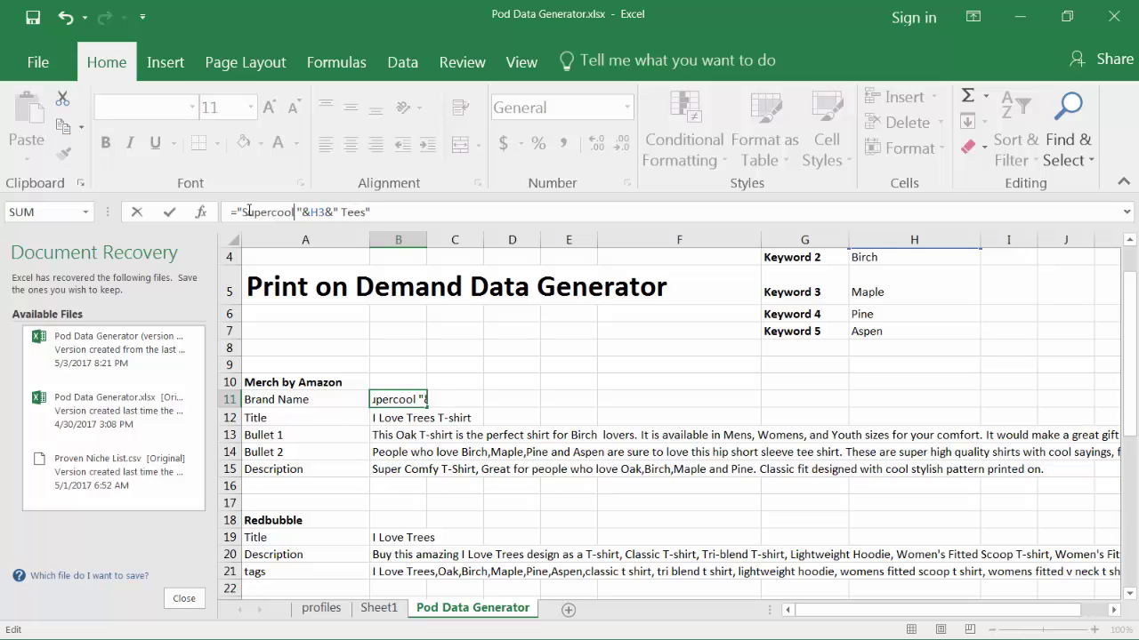
text(T's)
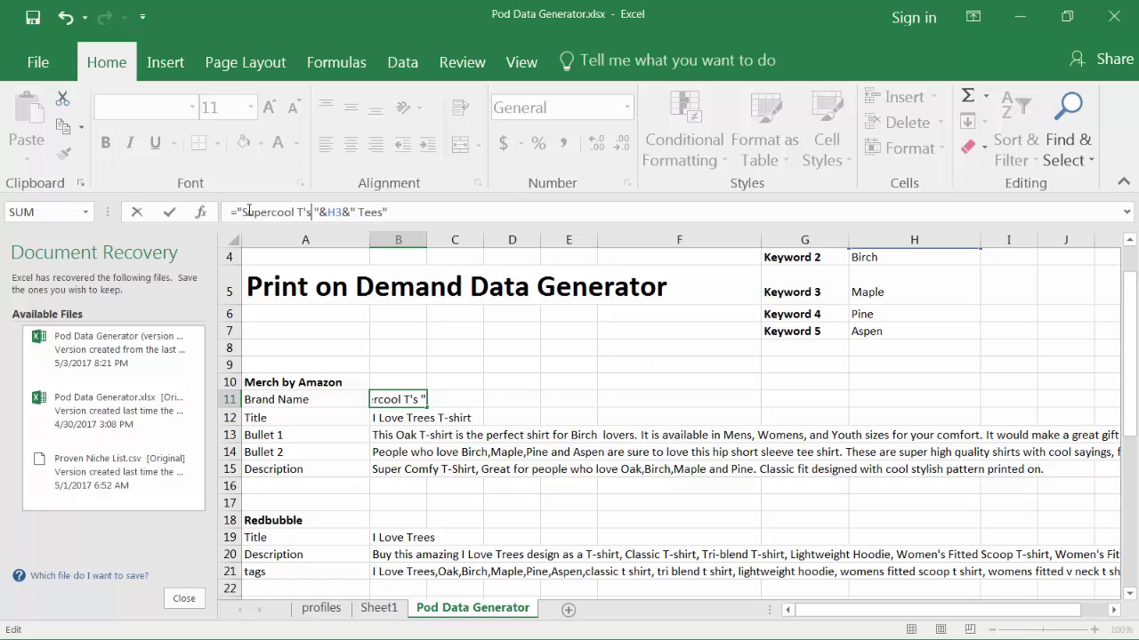
key(Return)
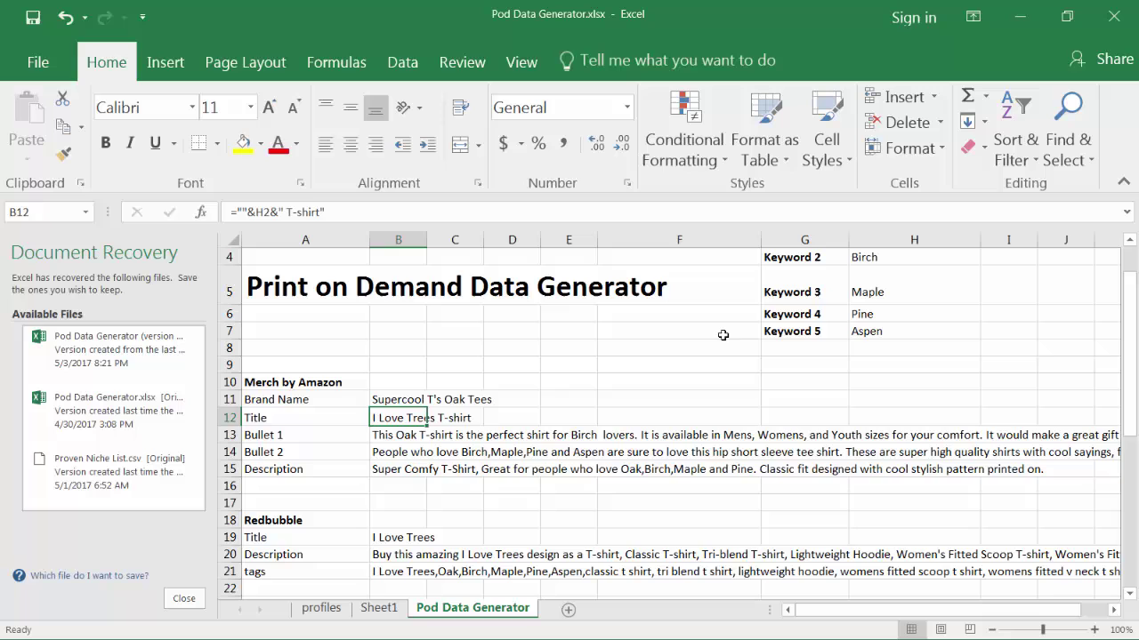
click(733, 377)
scroll(738, 383, up, 1)
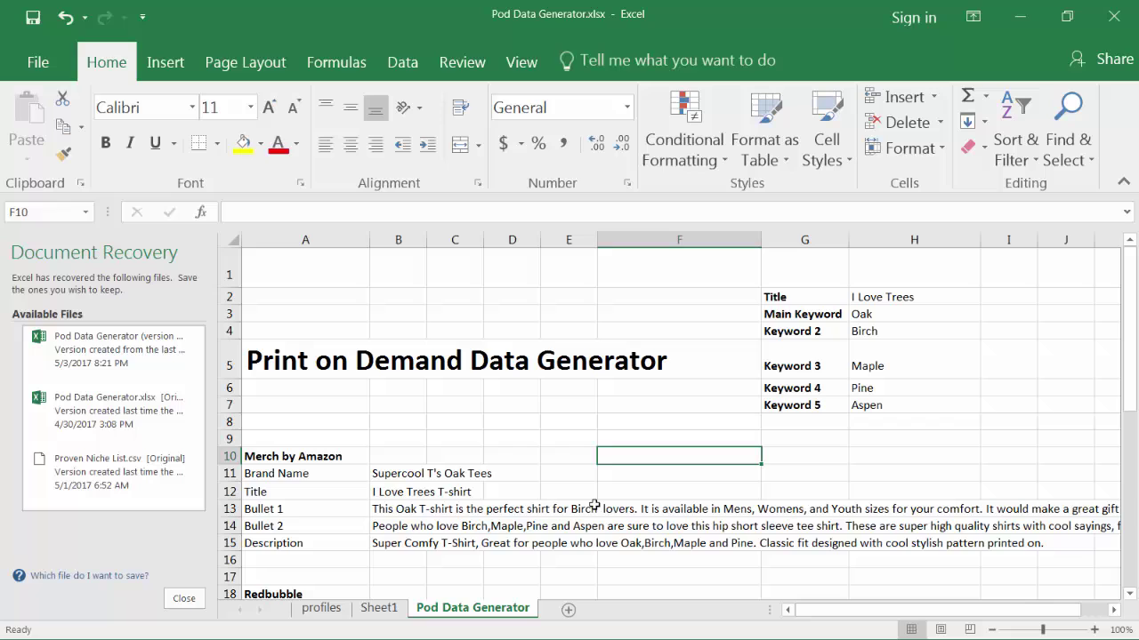
click(424, 508)
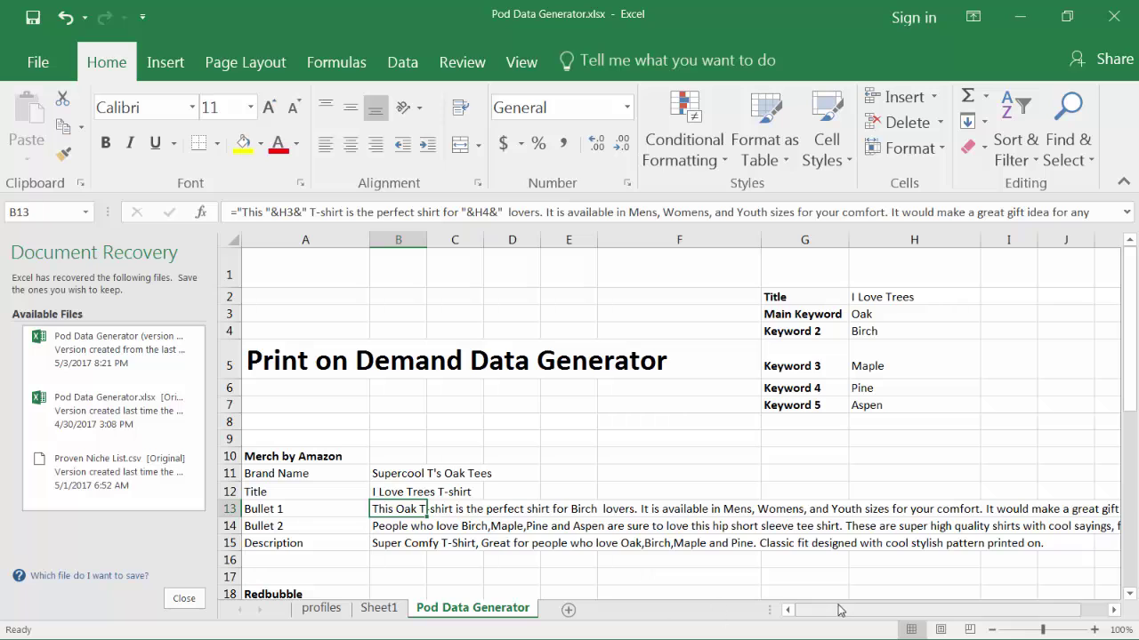
mouse_move(834, 613)
mouse_down()
mouse_move(792, 610)
mouse_move(814, 612)
mouse_up()
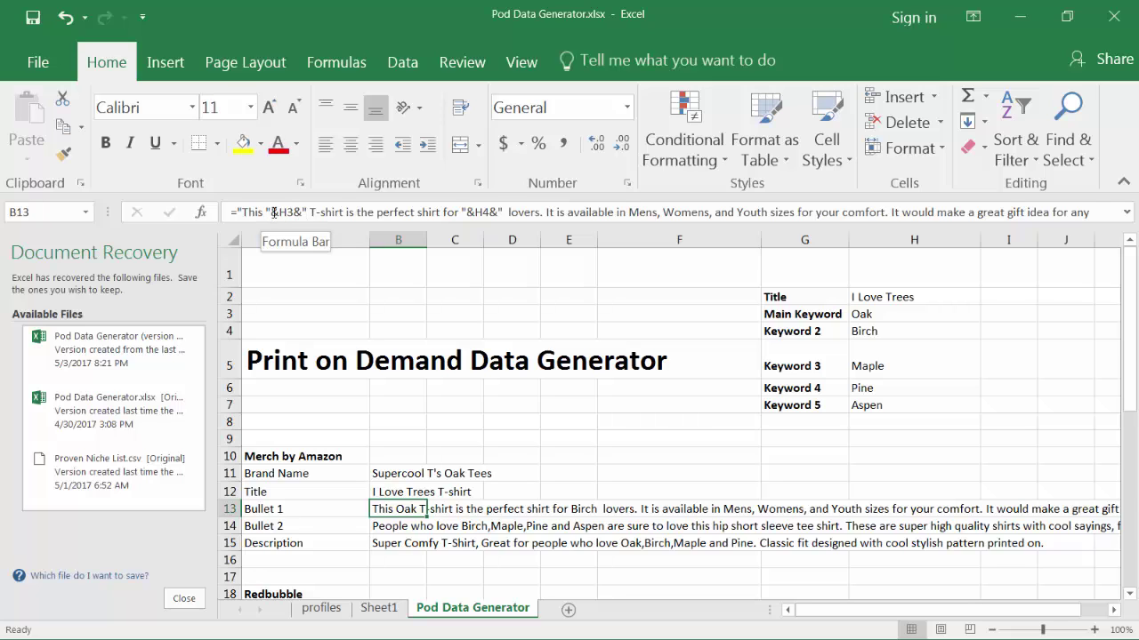
click(568, 457)
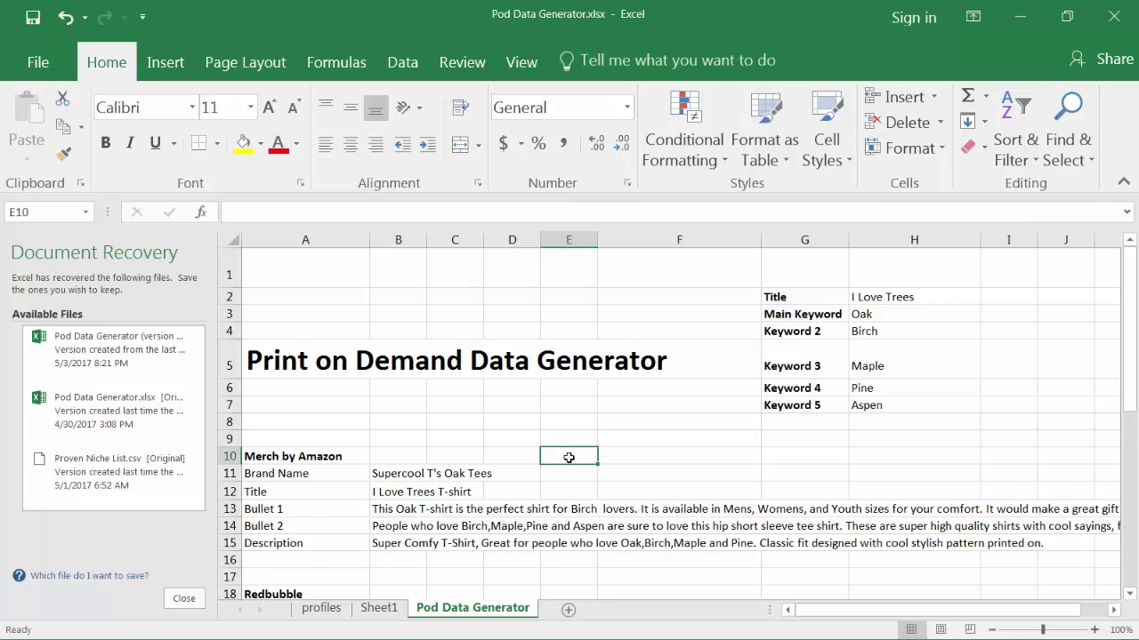
Scroll through the generated listing down to the Merch Lister Pro profile row 41.
scroll(568, 457, down, 1)
scroll(415, 451, down, 1)
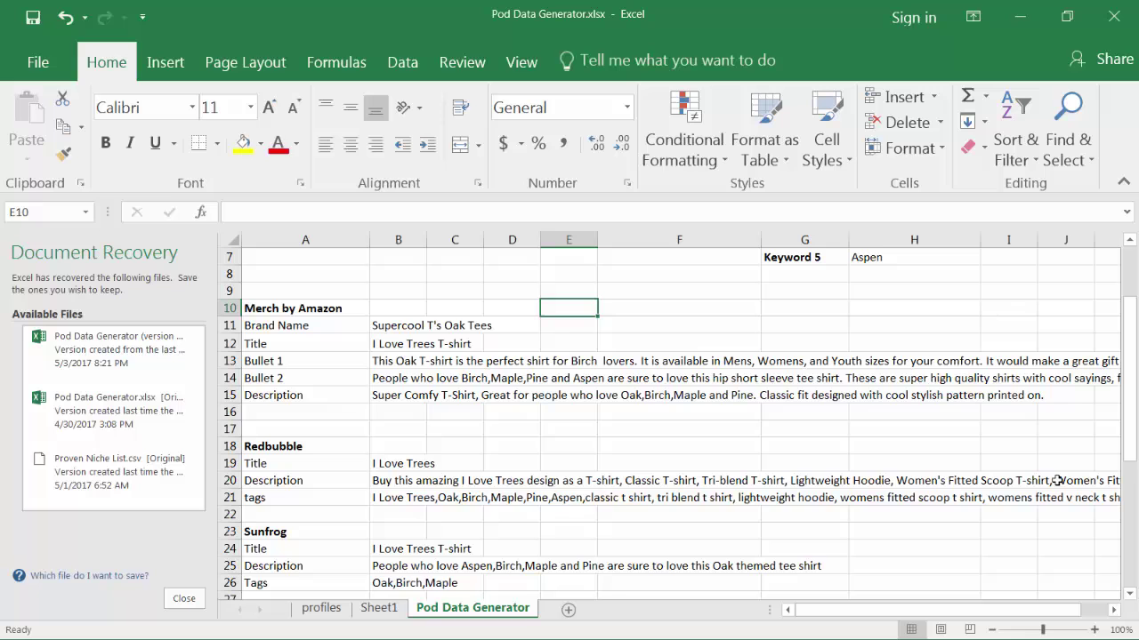
scroll(464, 478, down, 1)
scroll(436, 442, down, 1)
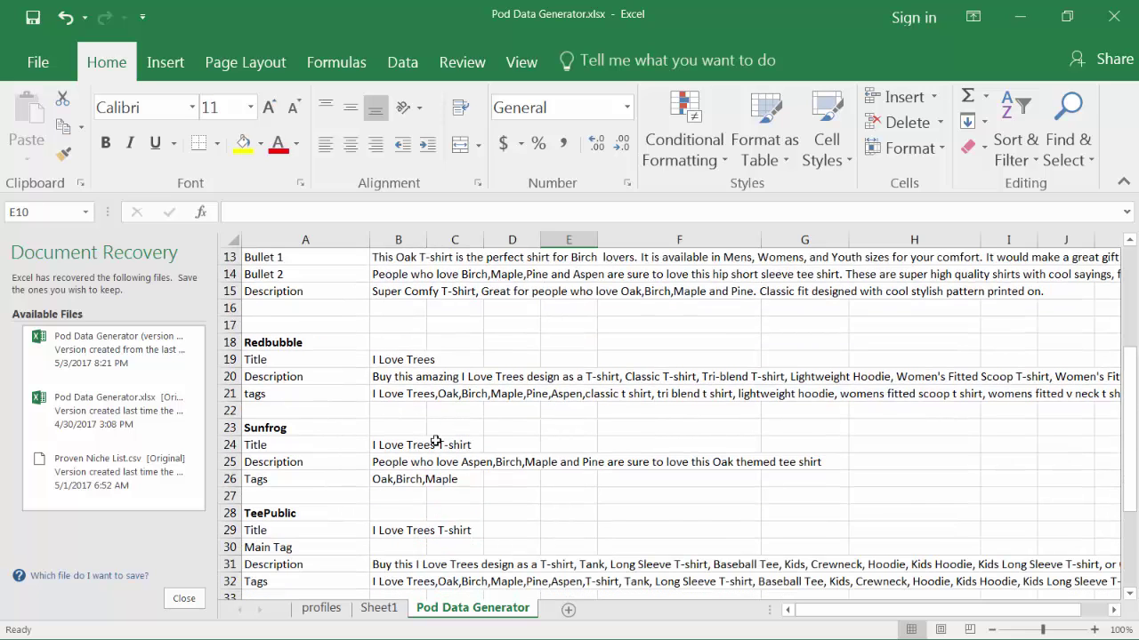
scroll(424, 446, down, 1)
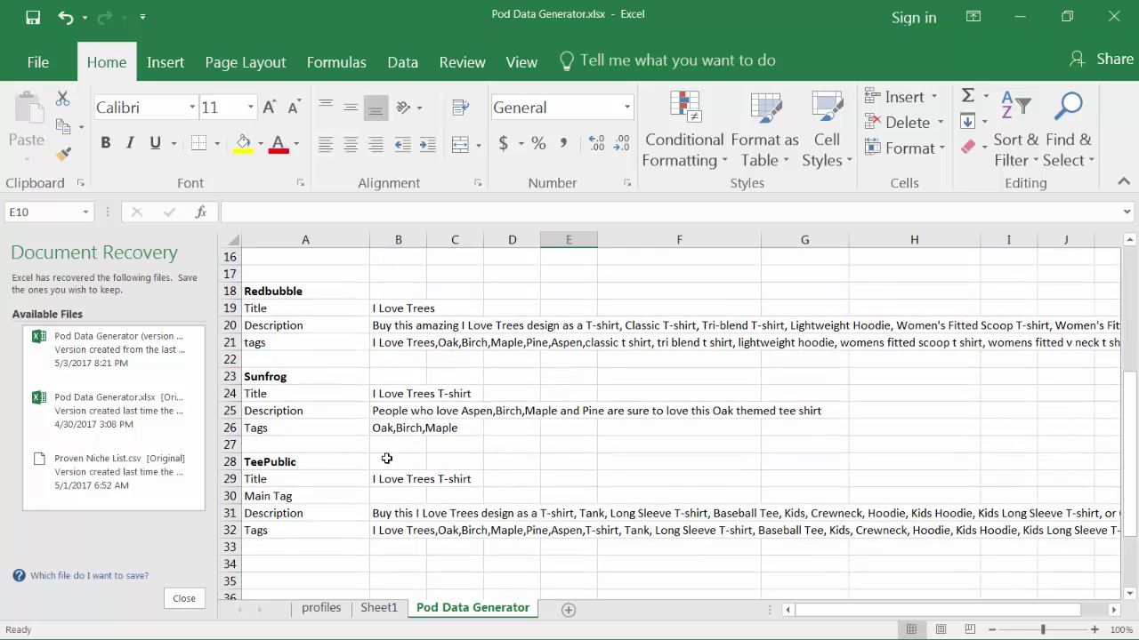
scroll(382, 441, down, 1)
scroll(462, 448, down, 1)
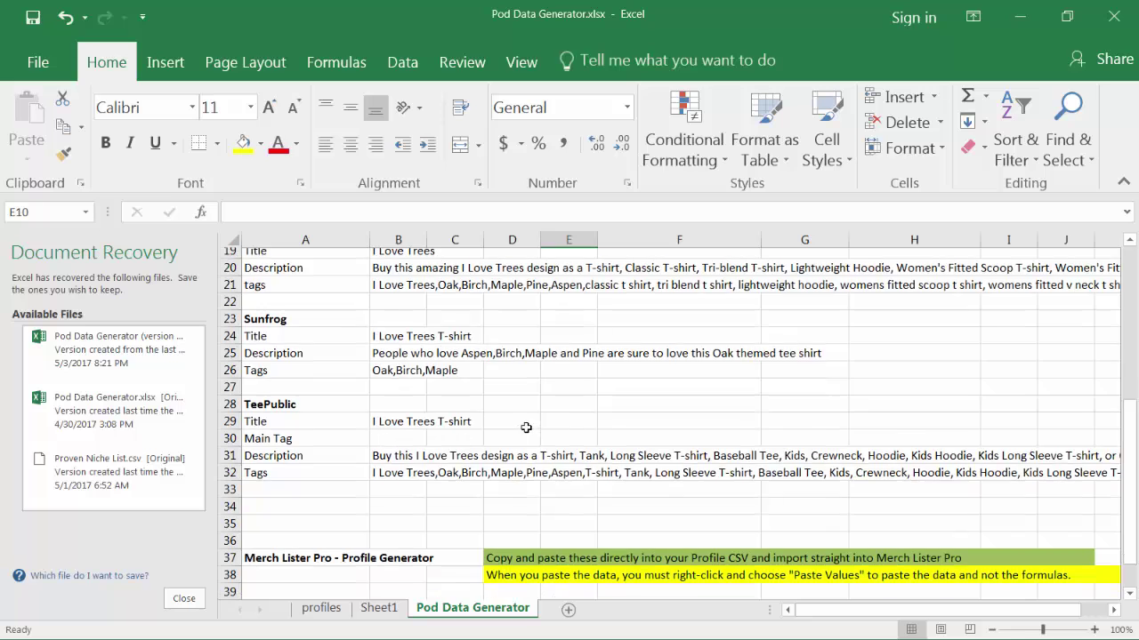
scroll(525, 427, down, 1)
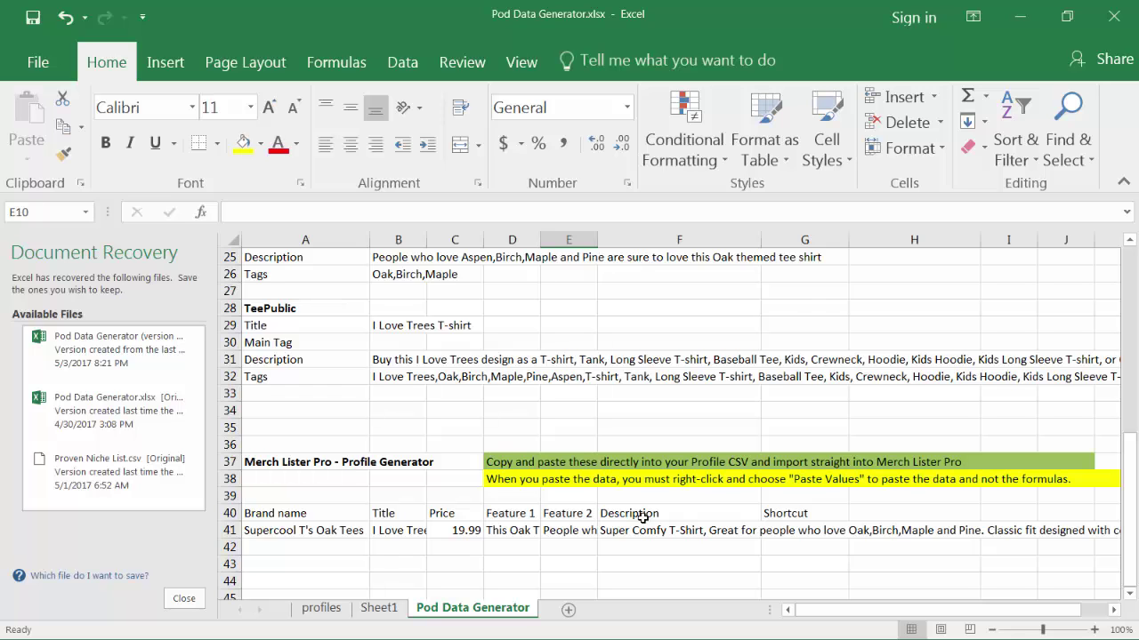
scroll(642, 517, down, 1)
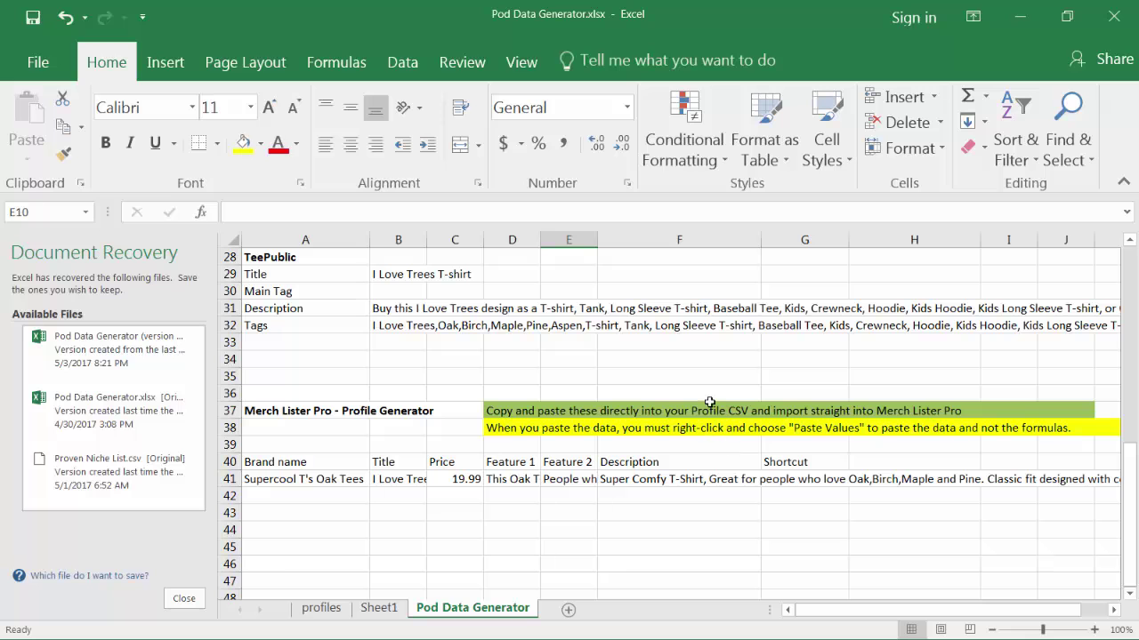
scroll(706, 428, up, 1)
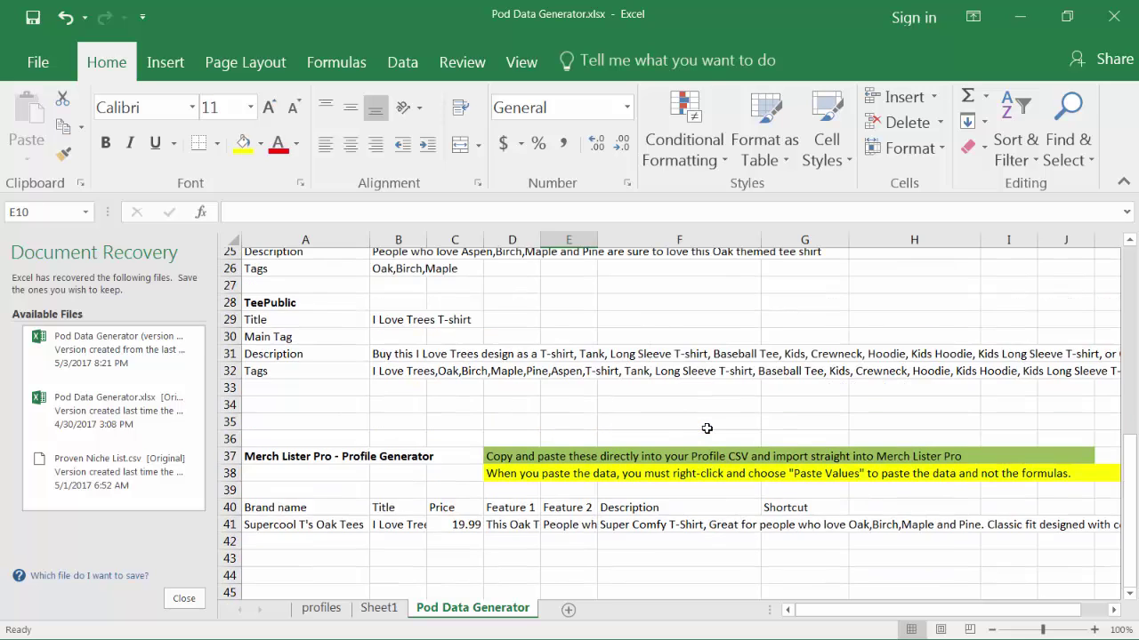
scroll(707, 428, up, 2)
scroll(681, 471, up, 3)
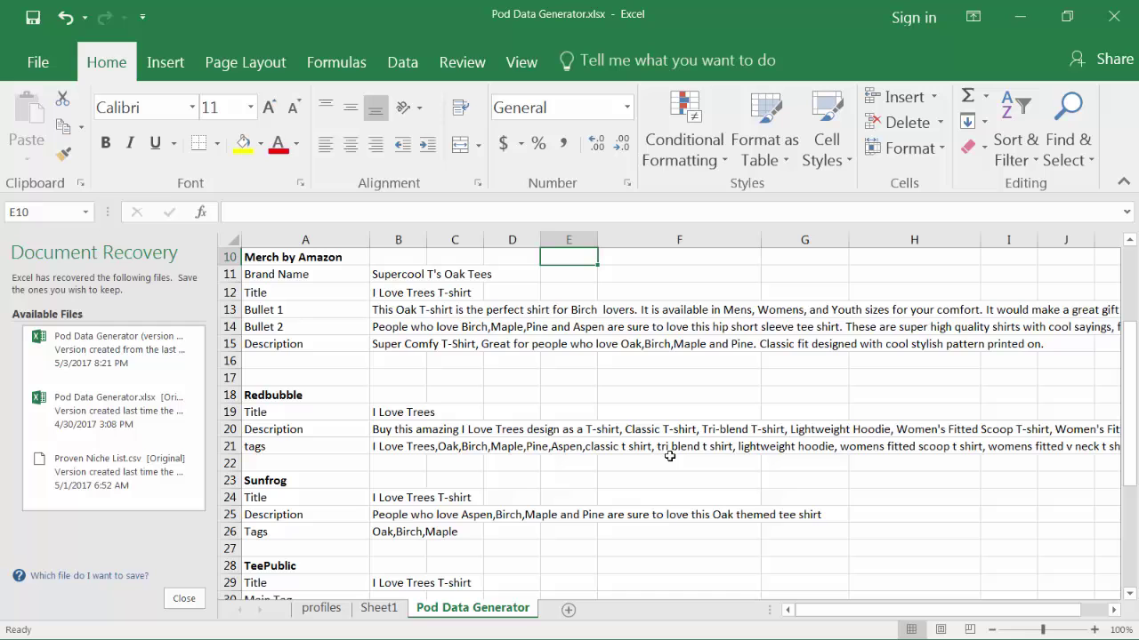
scroll(699, 388, up, 2)
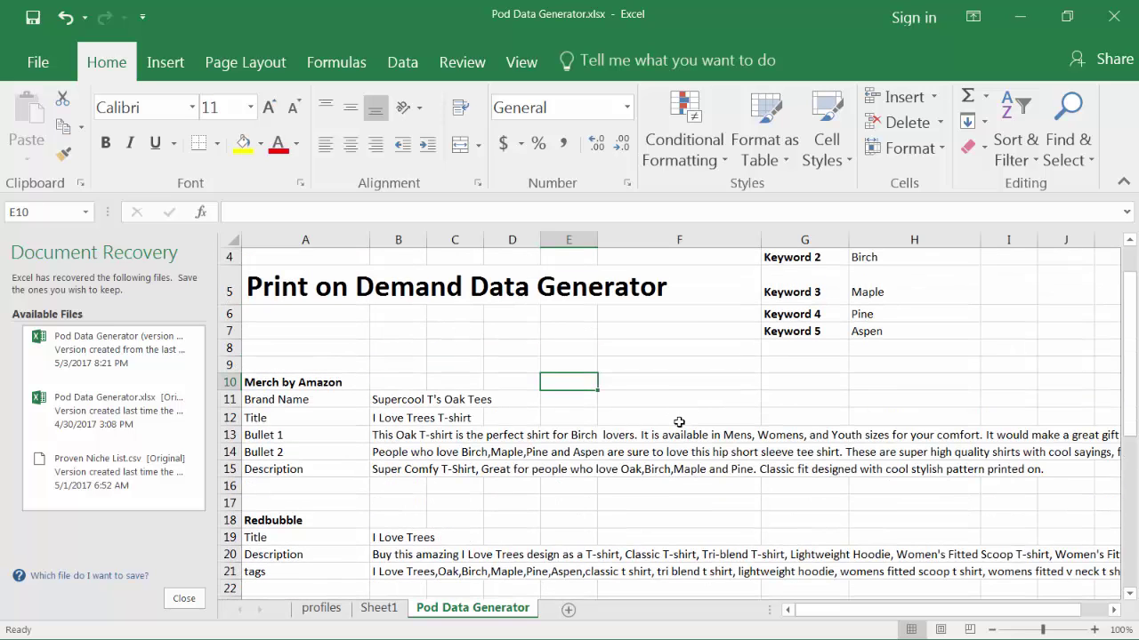
scroll(679, 421, up, 1)
scroll(679, 422, down, 6)
scroll(678, 421, down, 2)
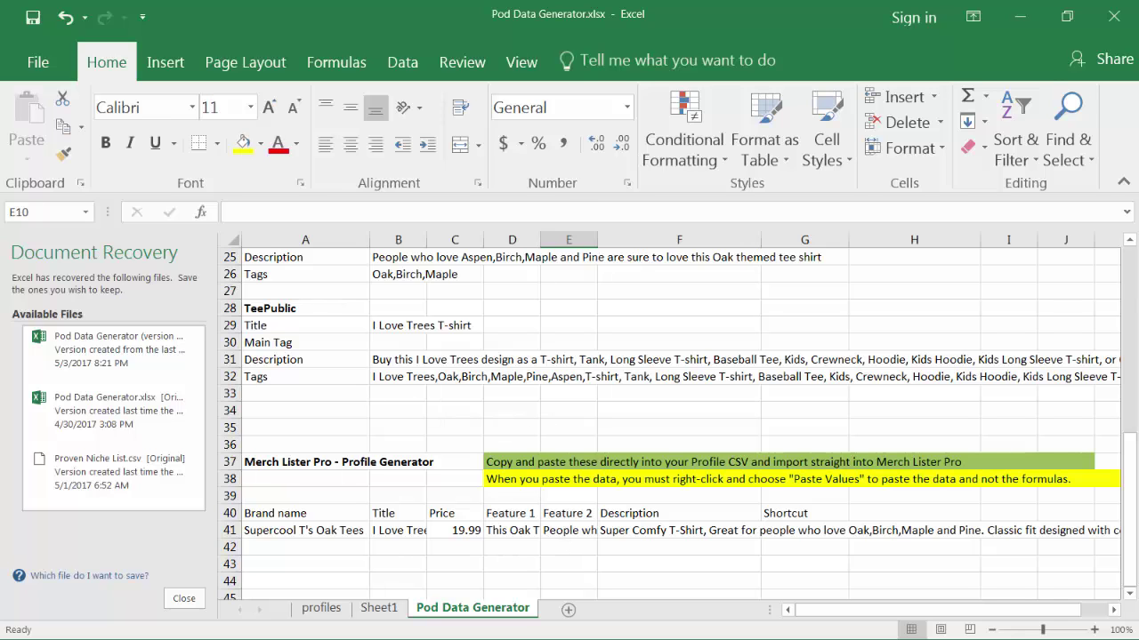
key(alt+Tab)
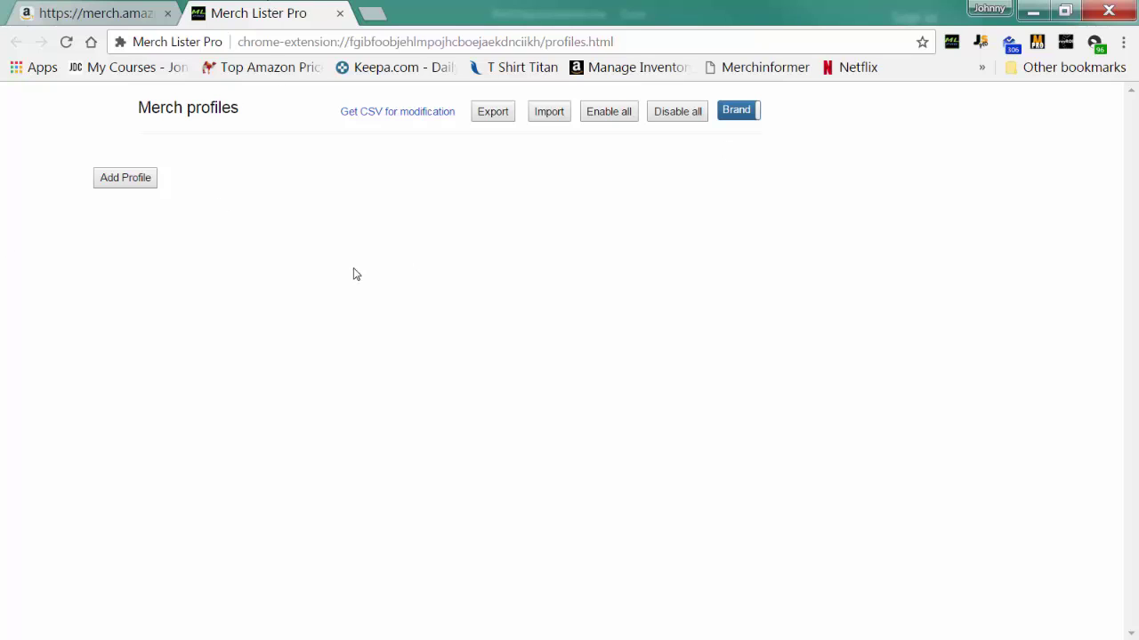
click(138, 182)
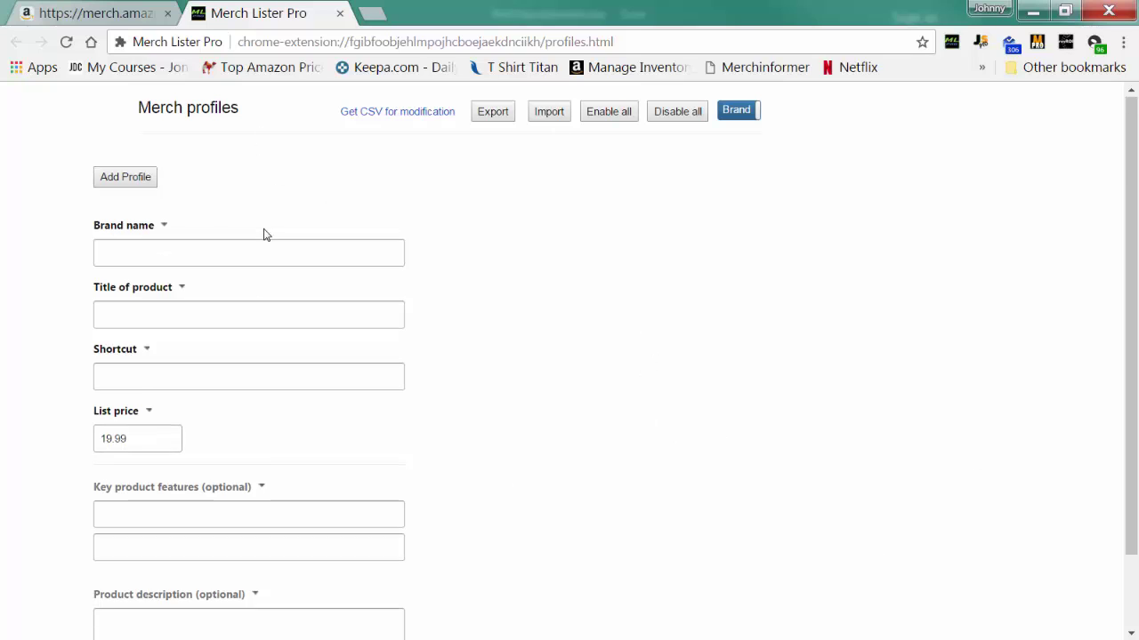
scroll(262, 231, down, 1)
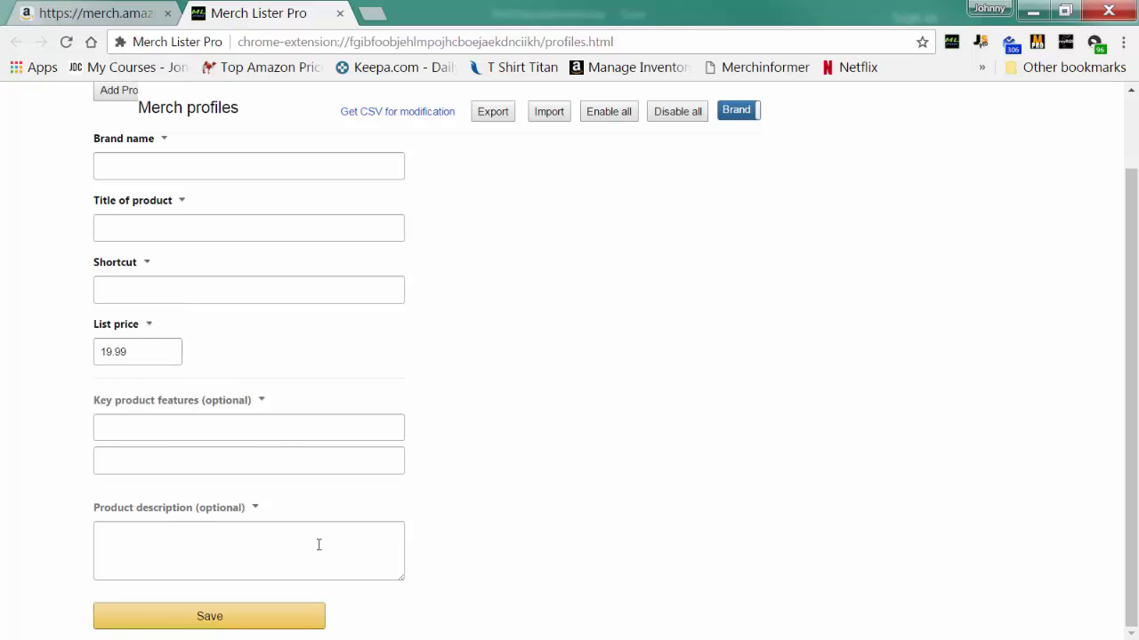
scroll(569, 301, up, 1)
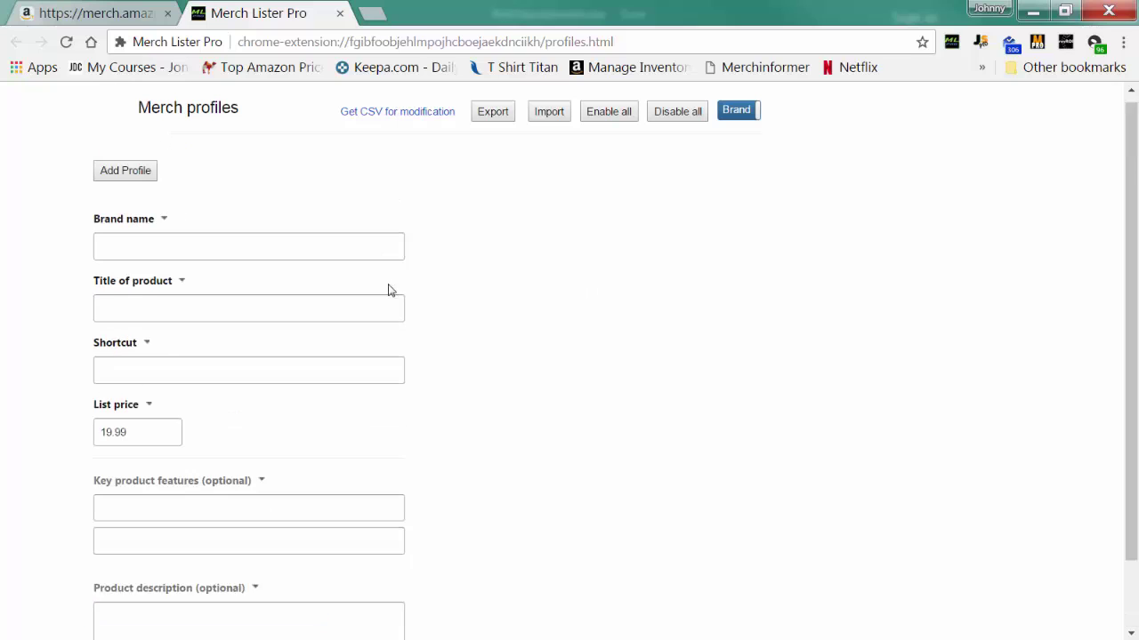
scroll(347, 525, down, 1)
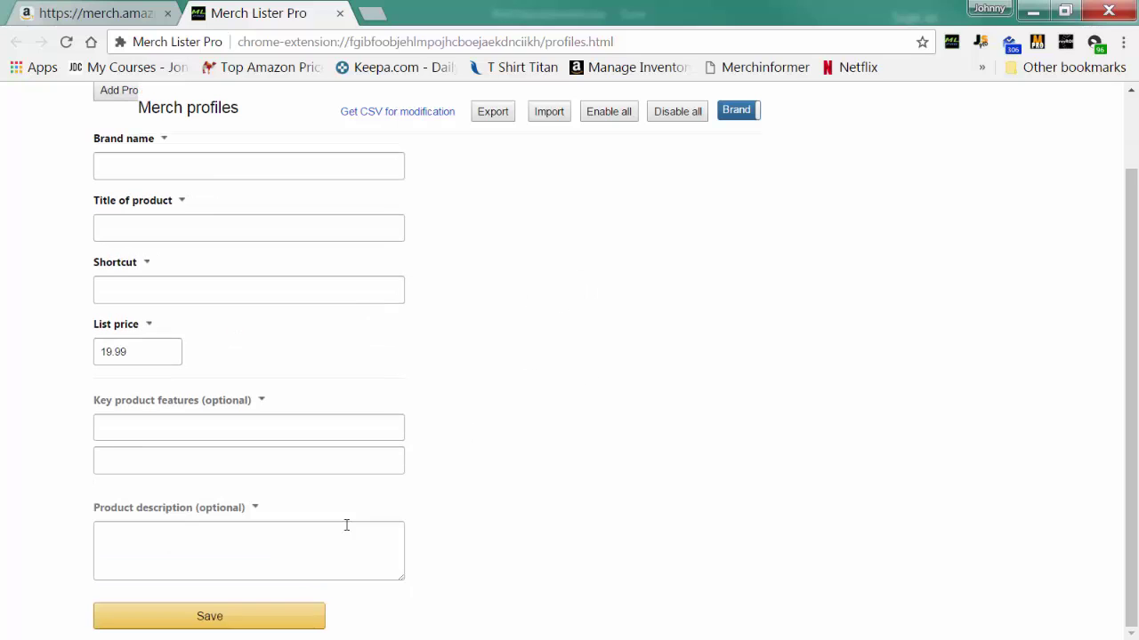
scroll(234, 264, up, 1)
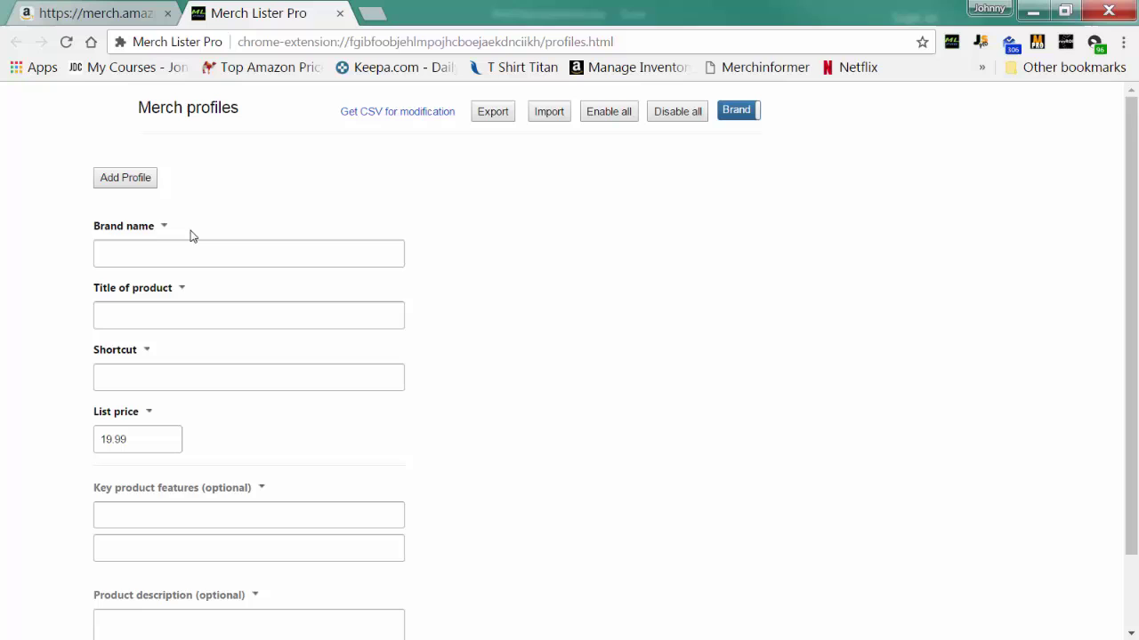
click(152, 183)
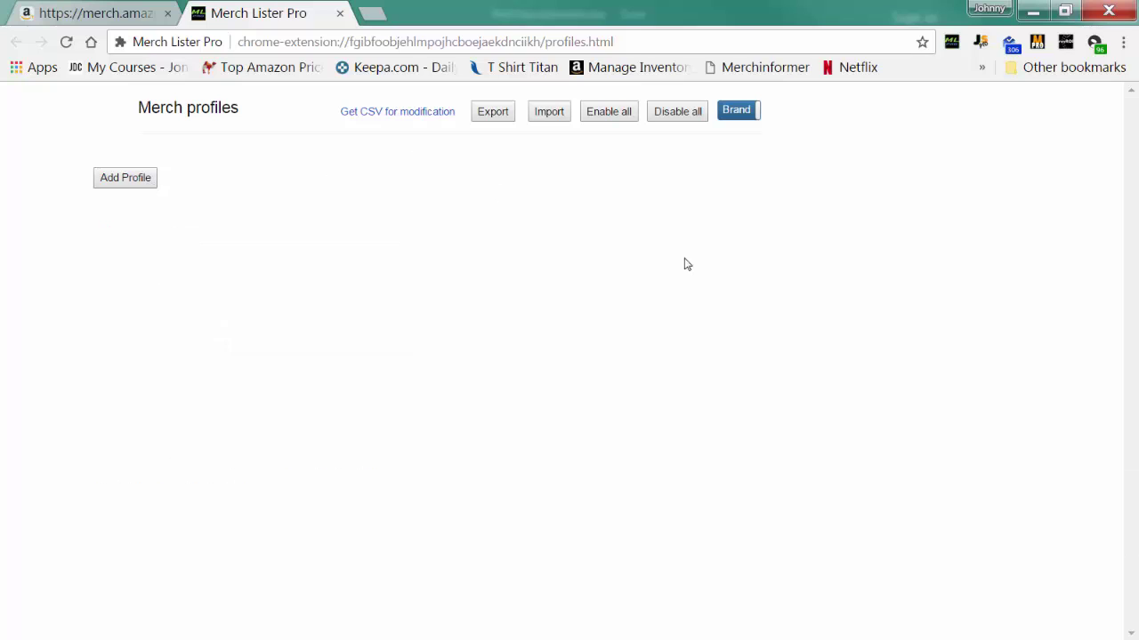
Download the profiles CSV template and open profiles (19).csv in Excel.
click(409, 113)
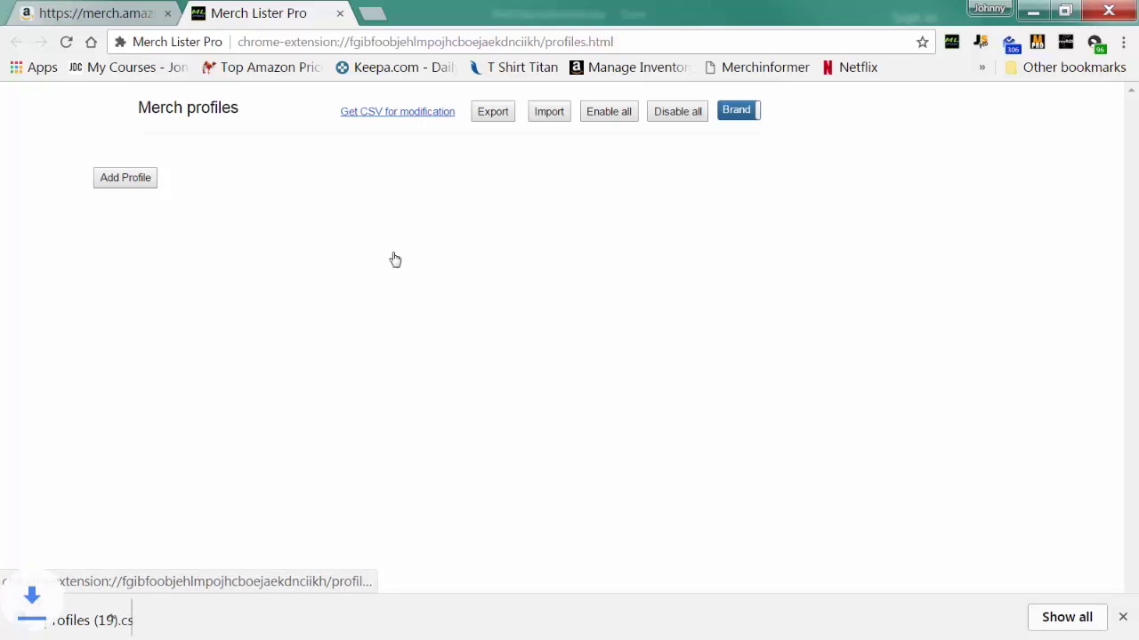
click(89, 620)
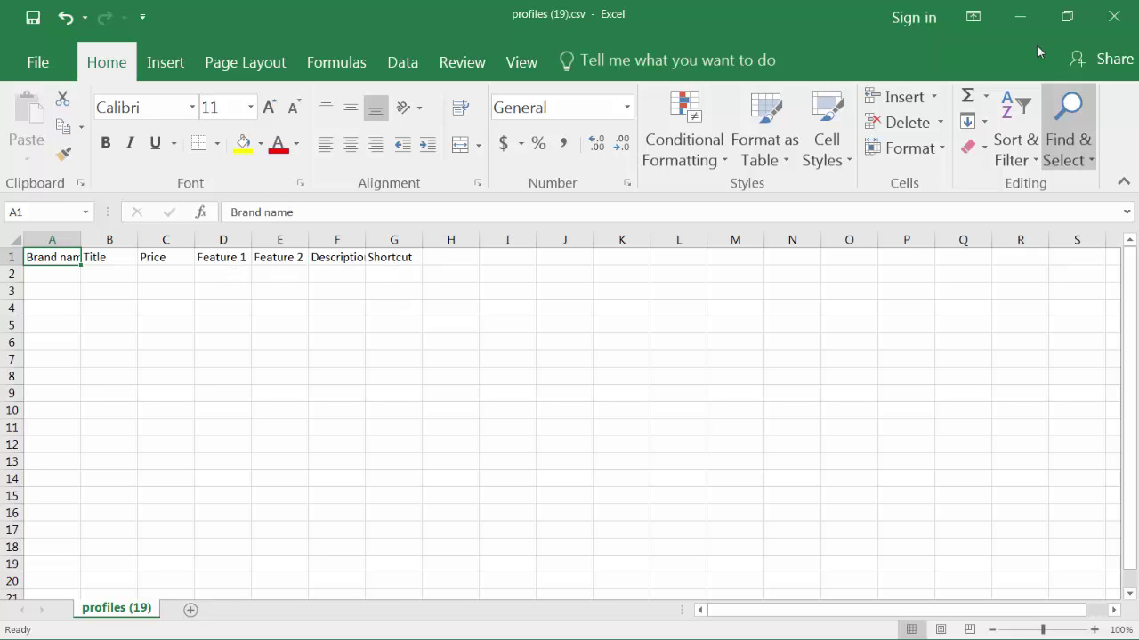
Copy profile row 41 into A2 of profiles (19).csv, pasted as plain values.
click(1014, 9)
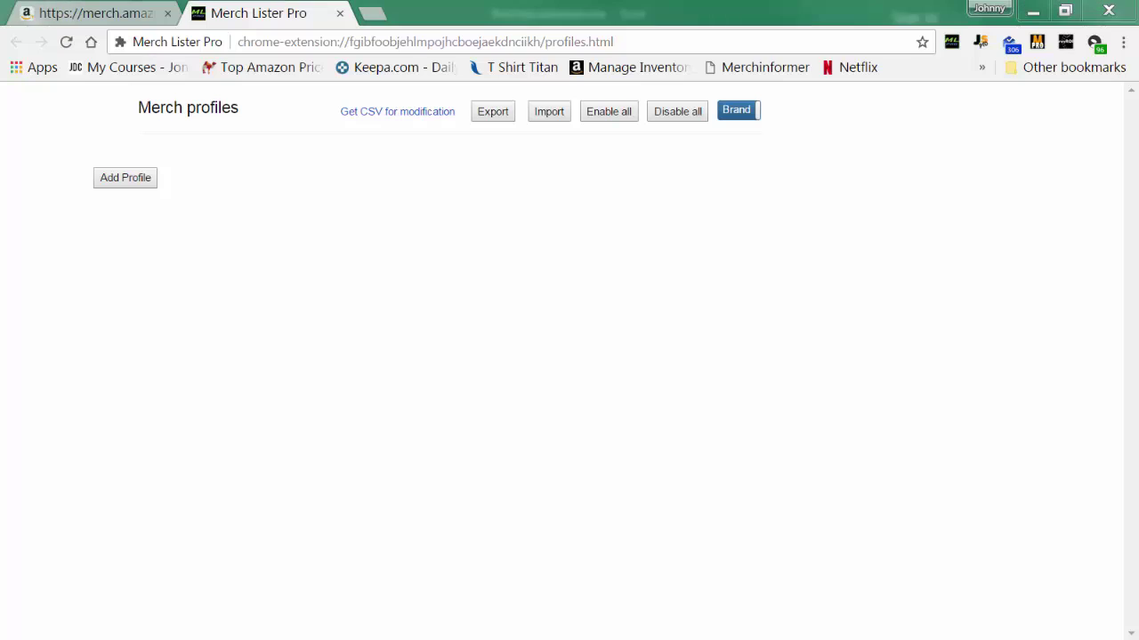
key(alt+Tab)
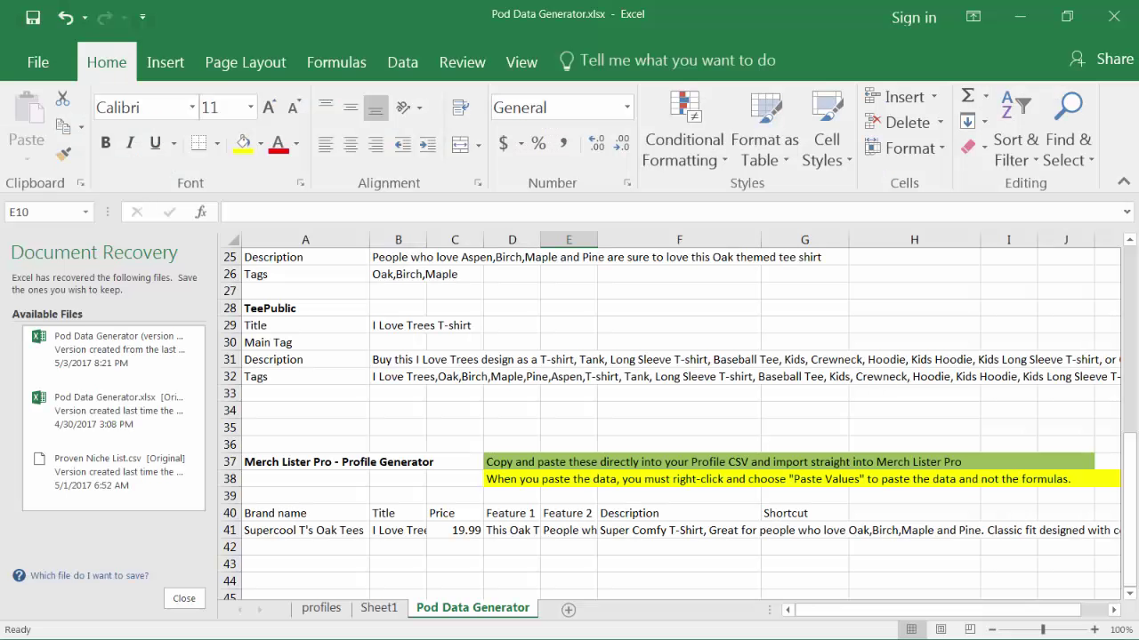
click(233, 531)
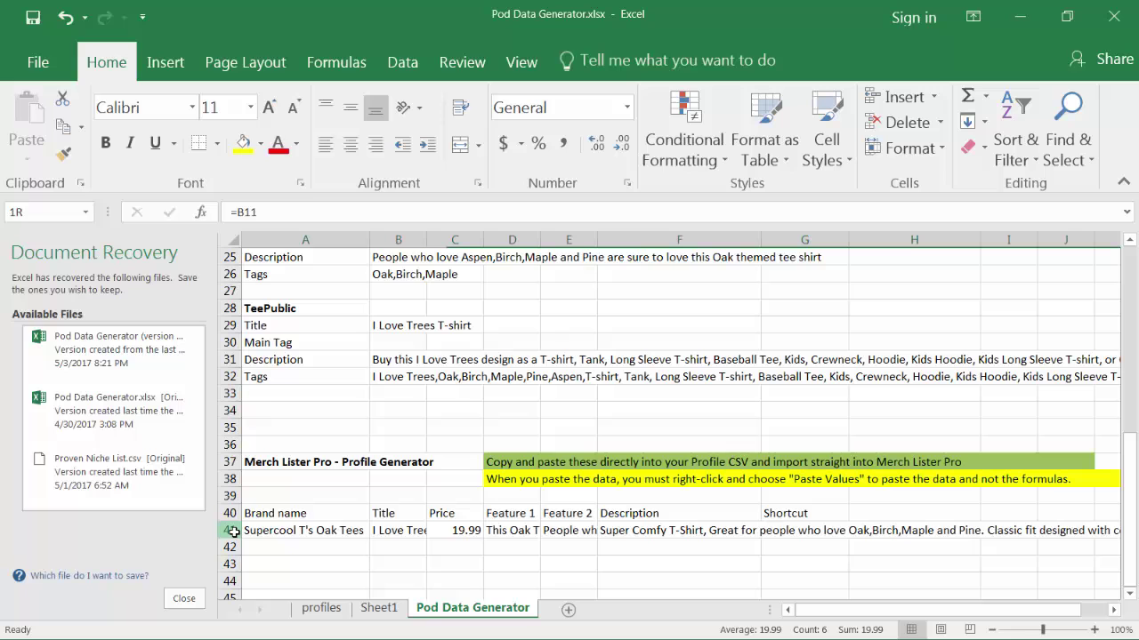
key(ctrl+c)
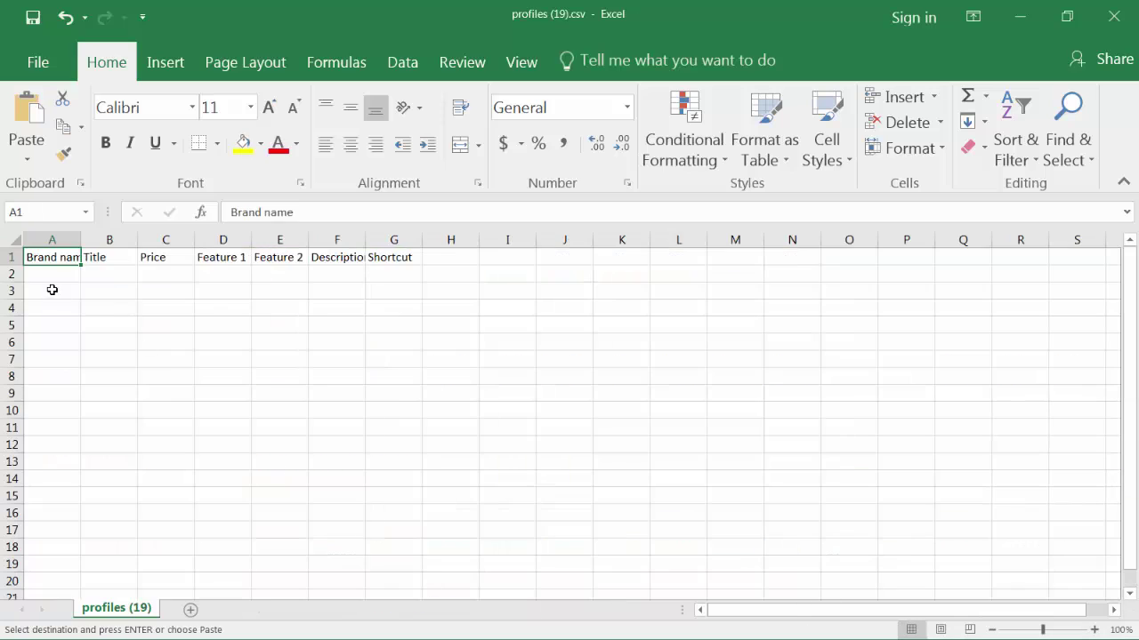
click(54, 273)
key(ctrl+v)
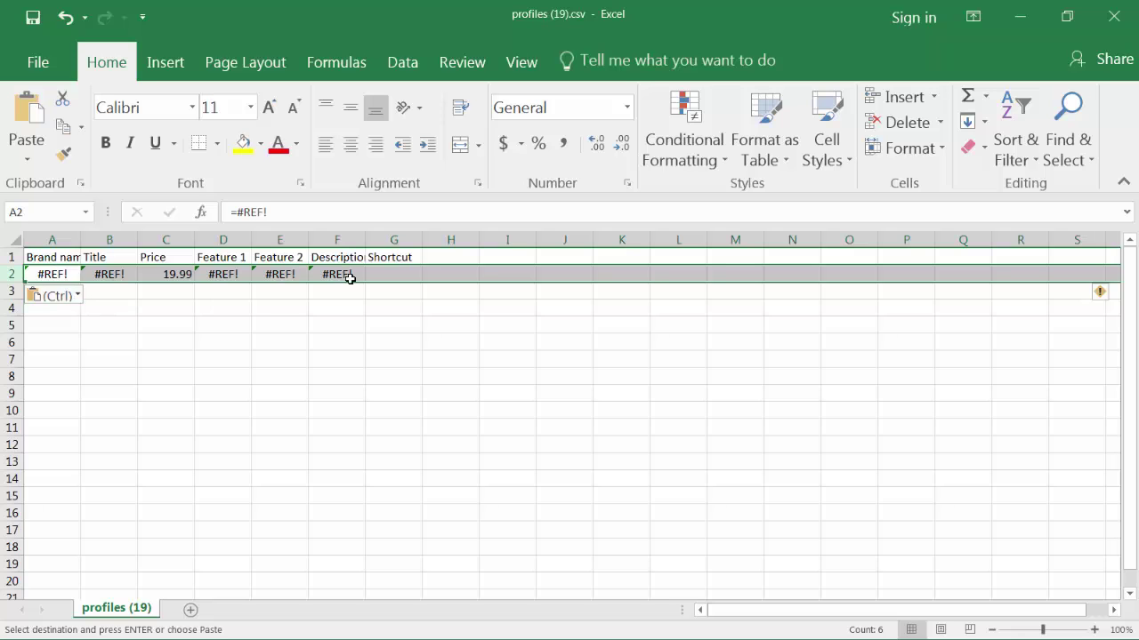
click(71, 304)
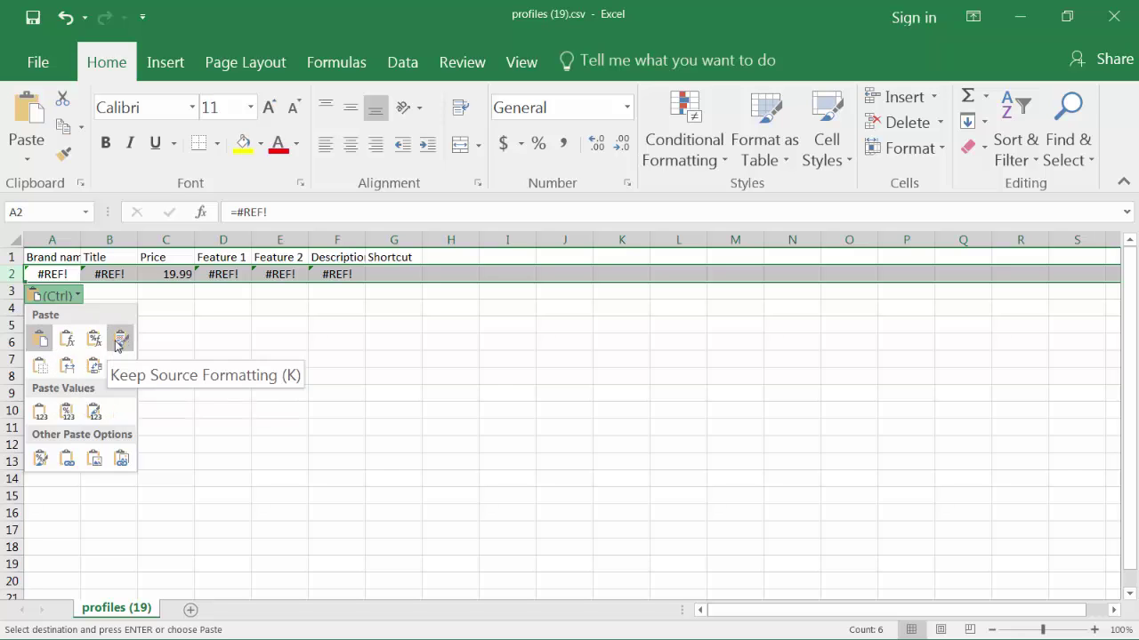
click(45, 413)
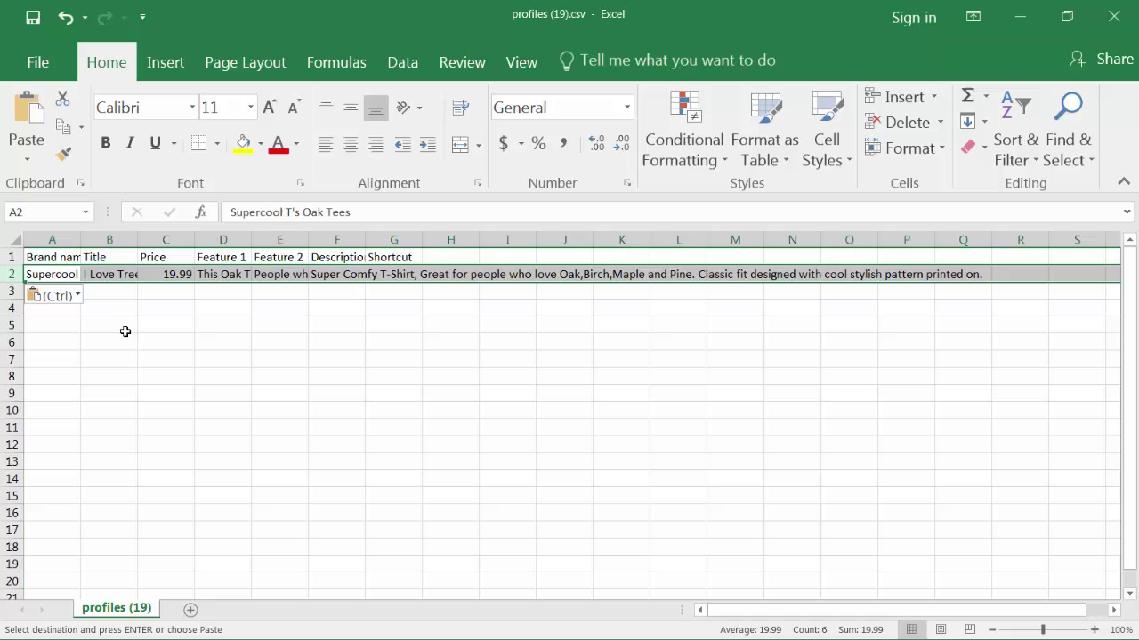
click(37, 68)
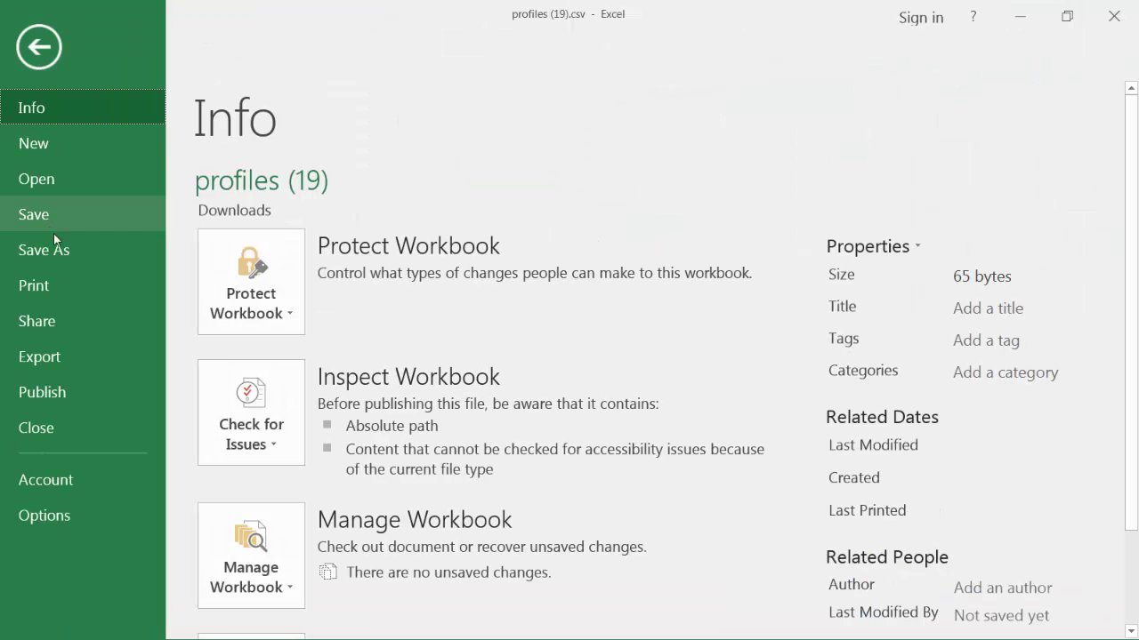
Save the profile row to the Desktop as ilovetrees.csv and close the file.
click(63, 253)
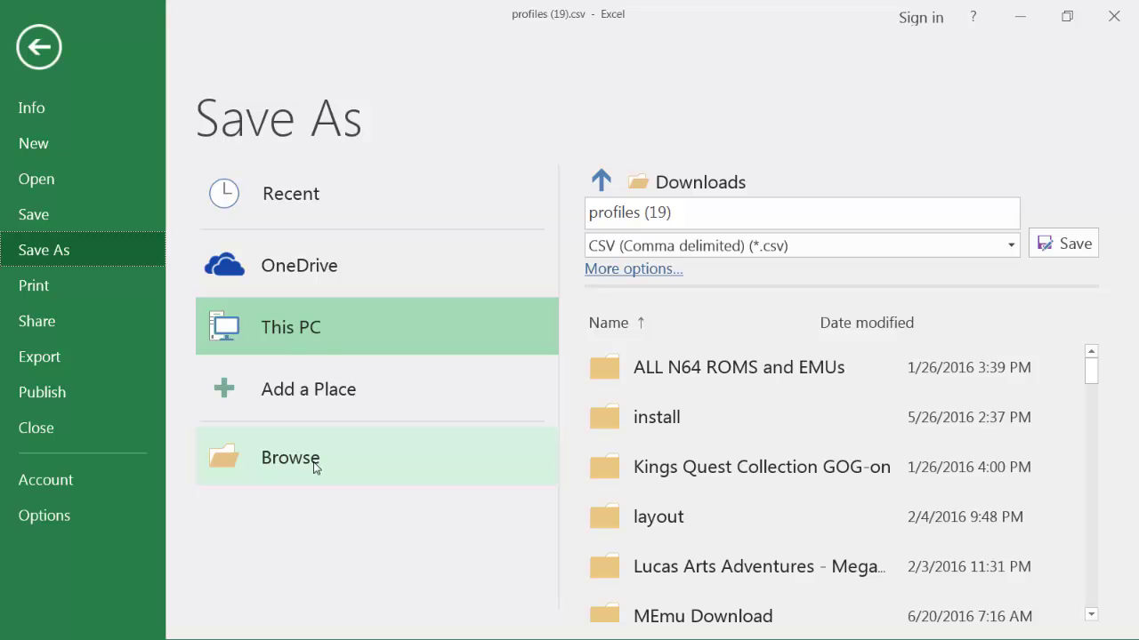
click(317, 330)
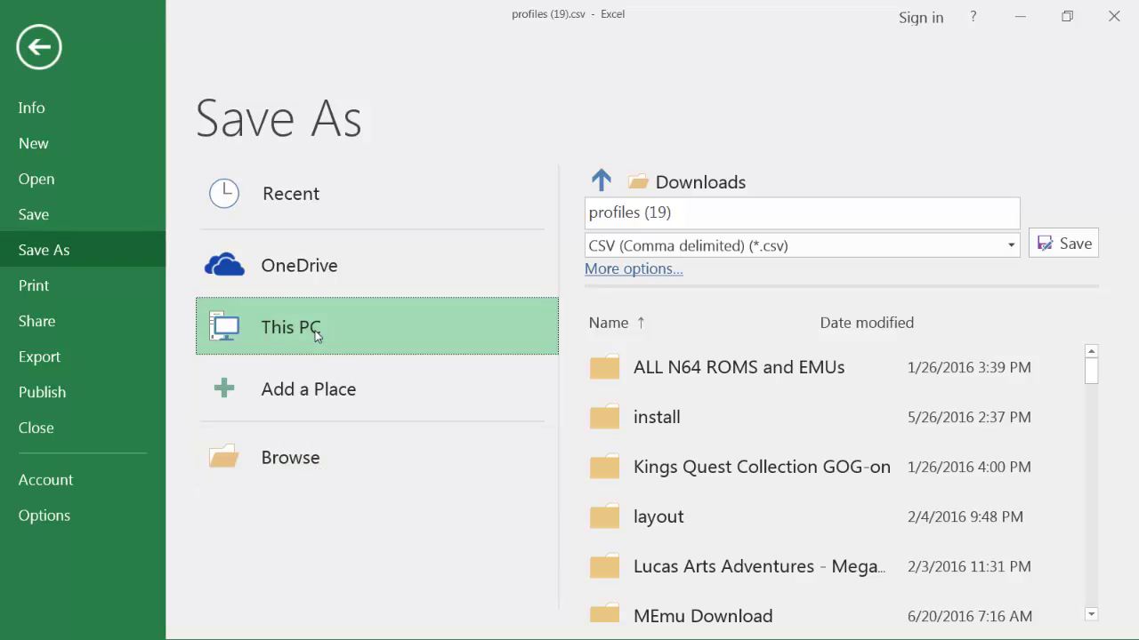
click(306, 466)
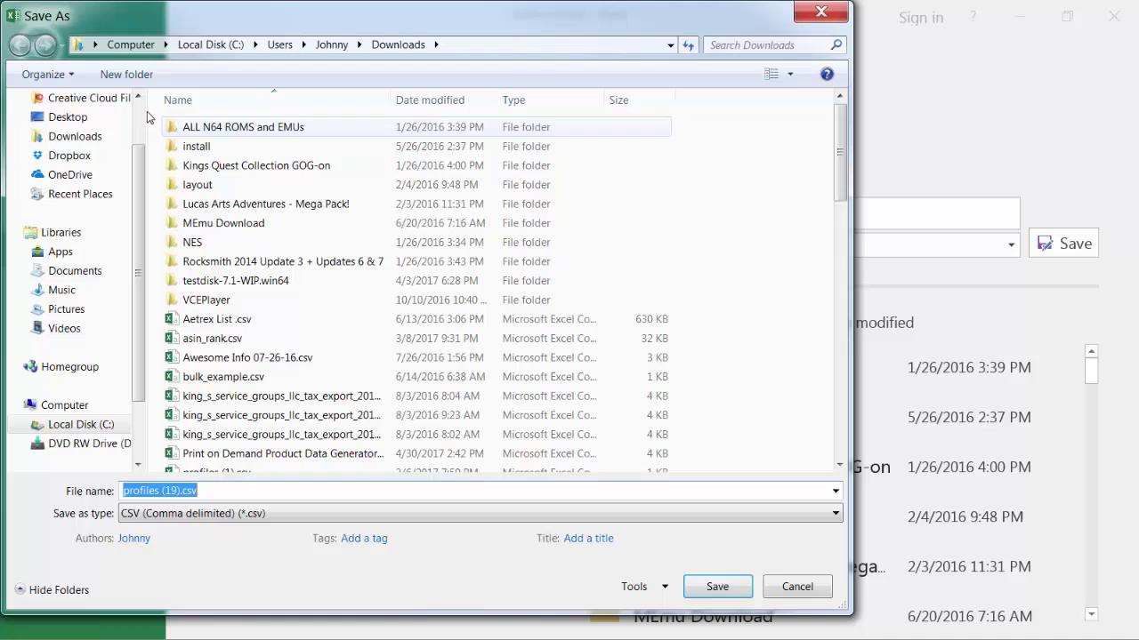
click(52, 119)
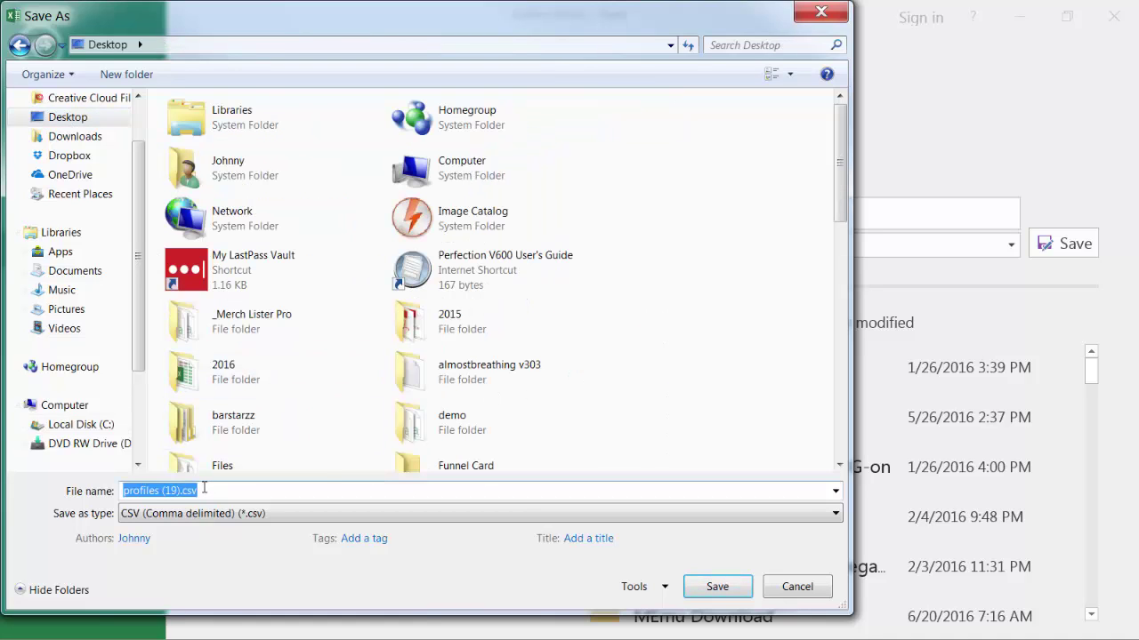
text(ilovetrees)
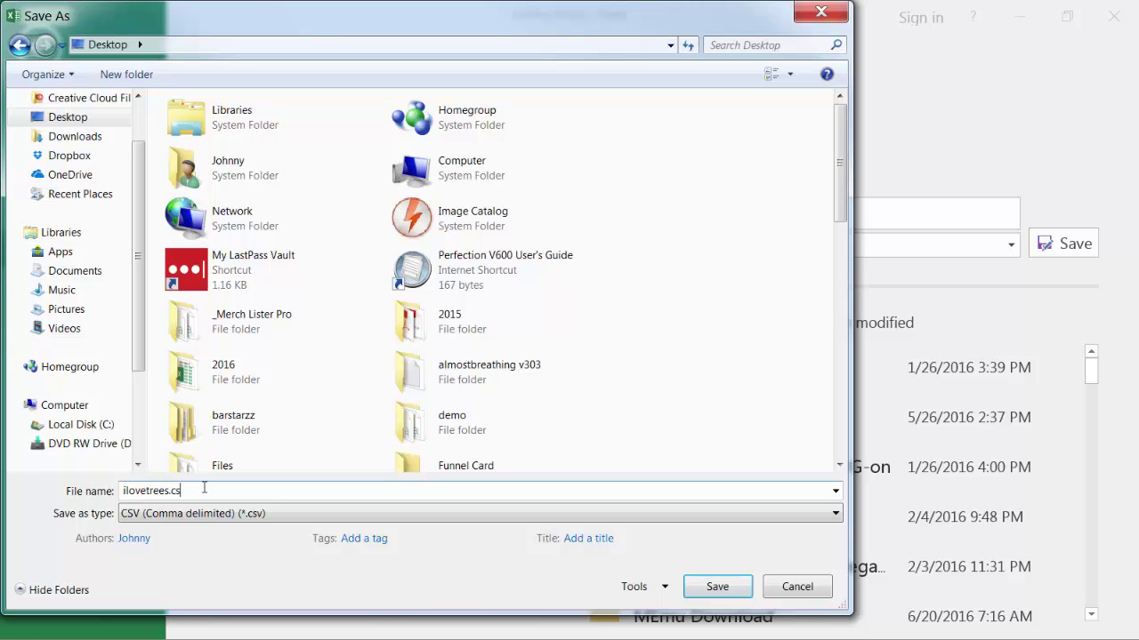
key(Return)
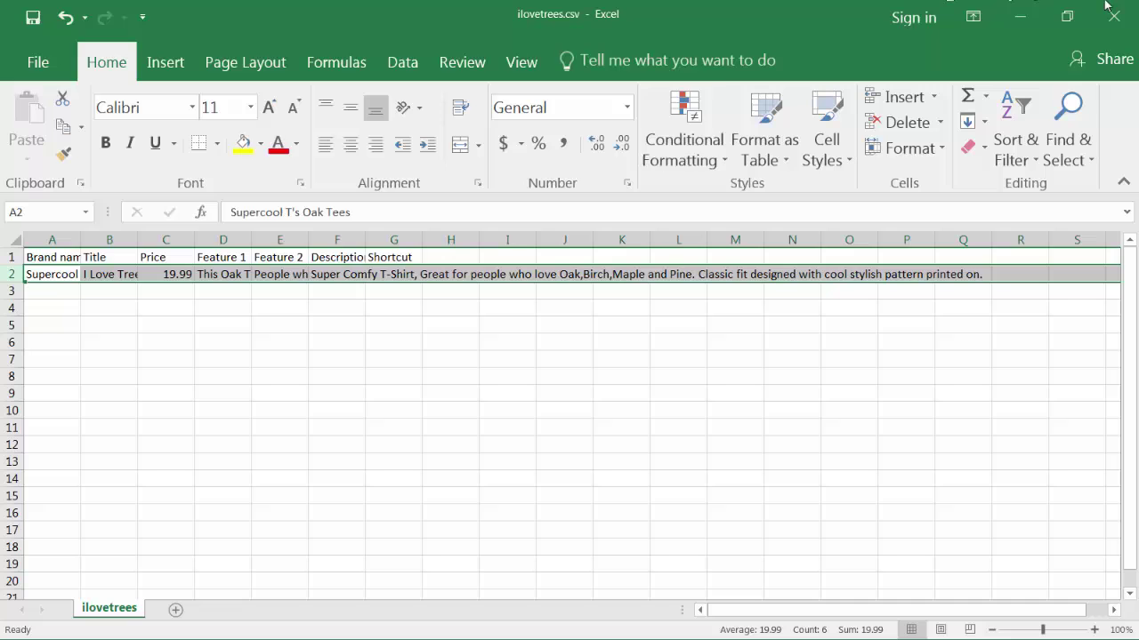
click(1126, 16)
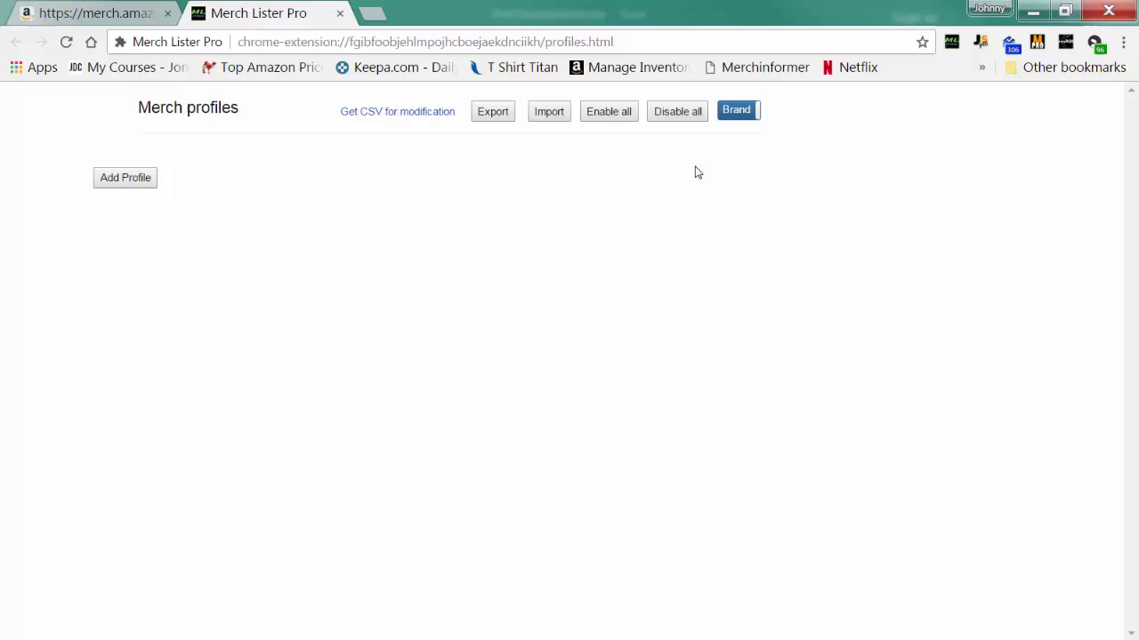
Import ilovetrees.csv from the Desktop into the Merch Lister Pro profiles.
click(548, 122)
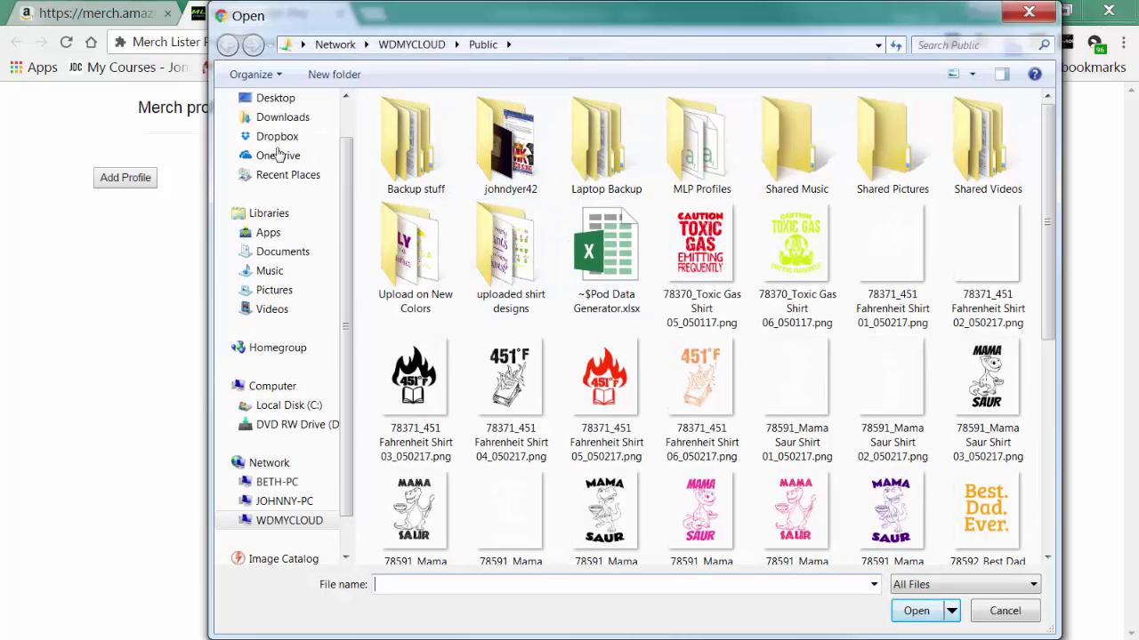
click(267, 98)
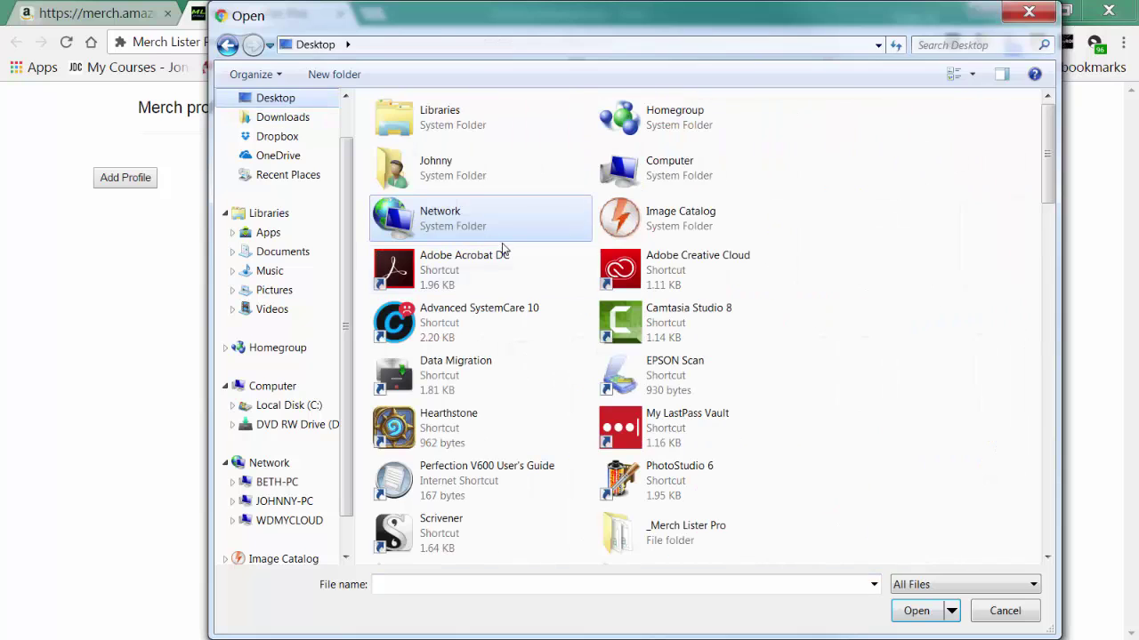
click(501, 247)
text(ilovetrees.csv)
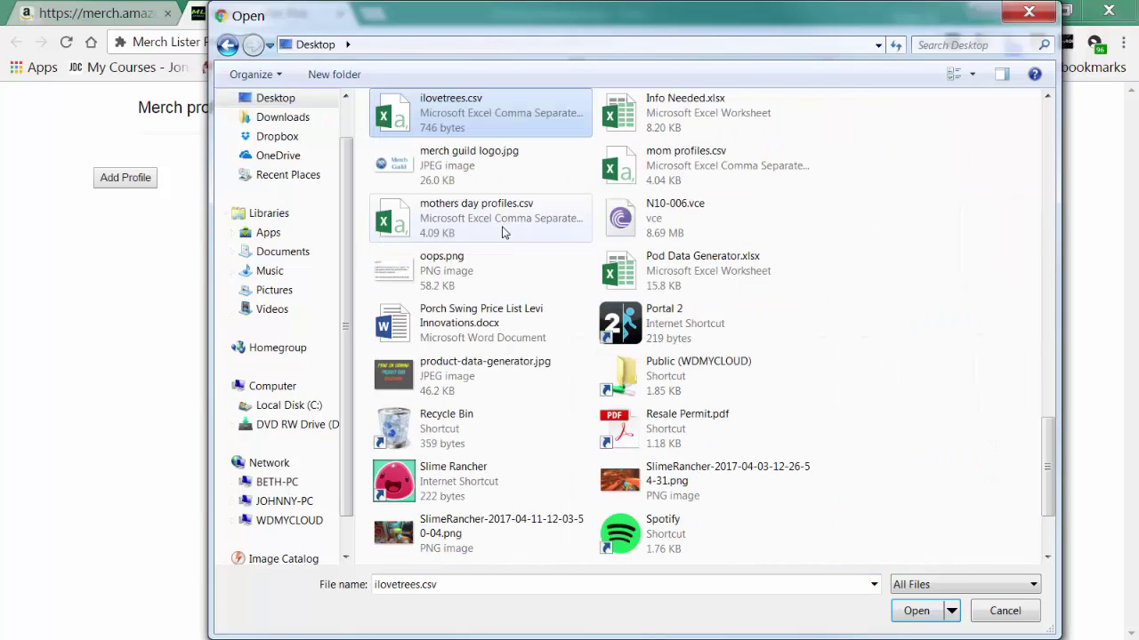
click(917, 614)
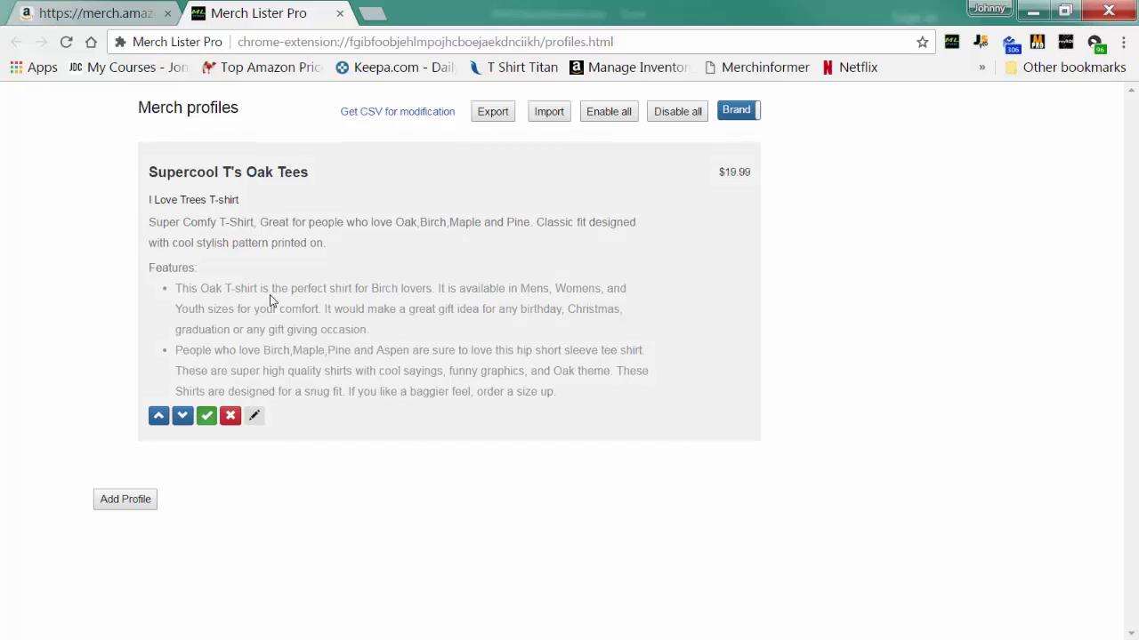
Set the Supercool T's Oak Tees profile shortcut to ilt and return to Amazon Merch.
click(255, 416)
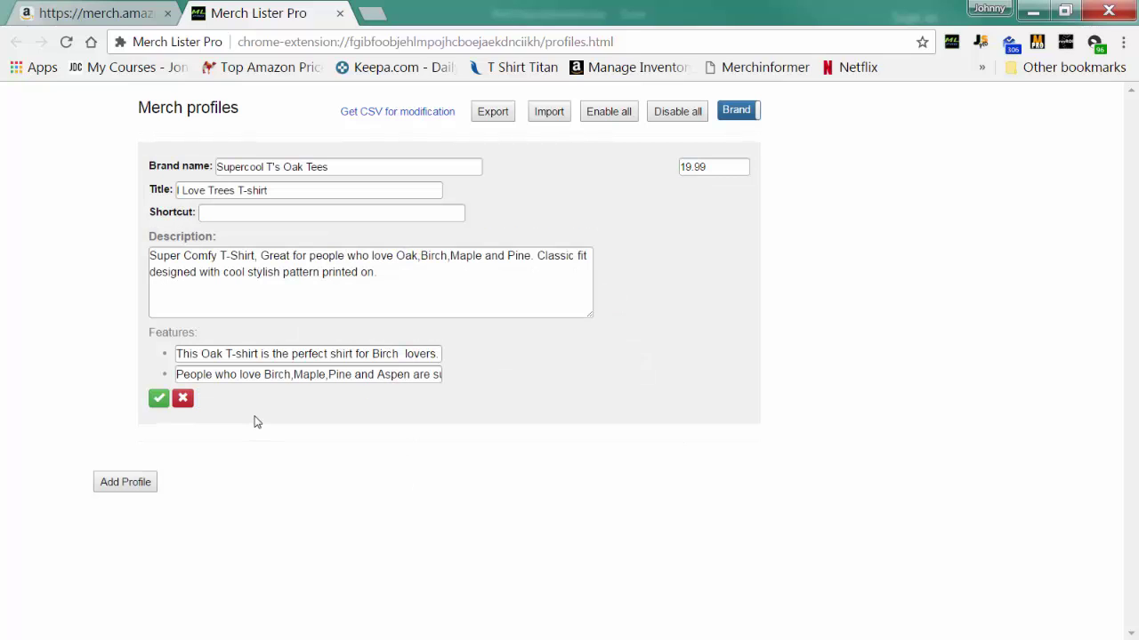
click(236, 215)
text(ilt)
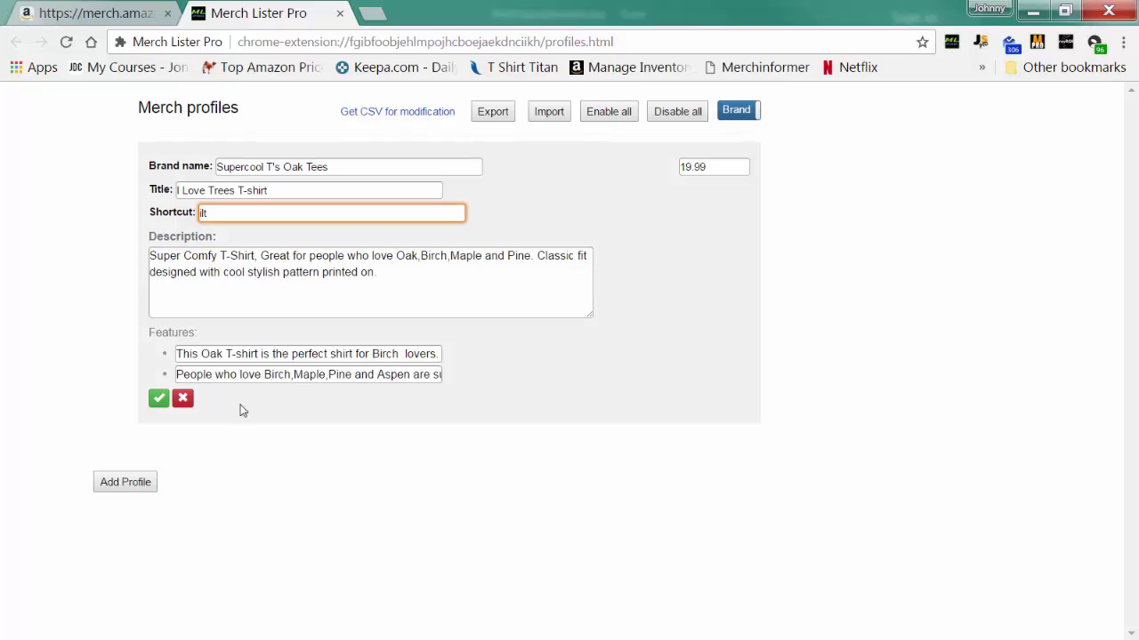
click(159, 401)
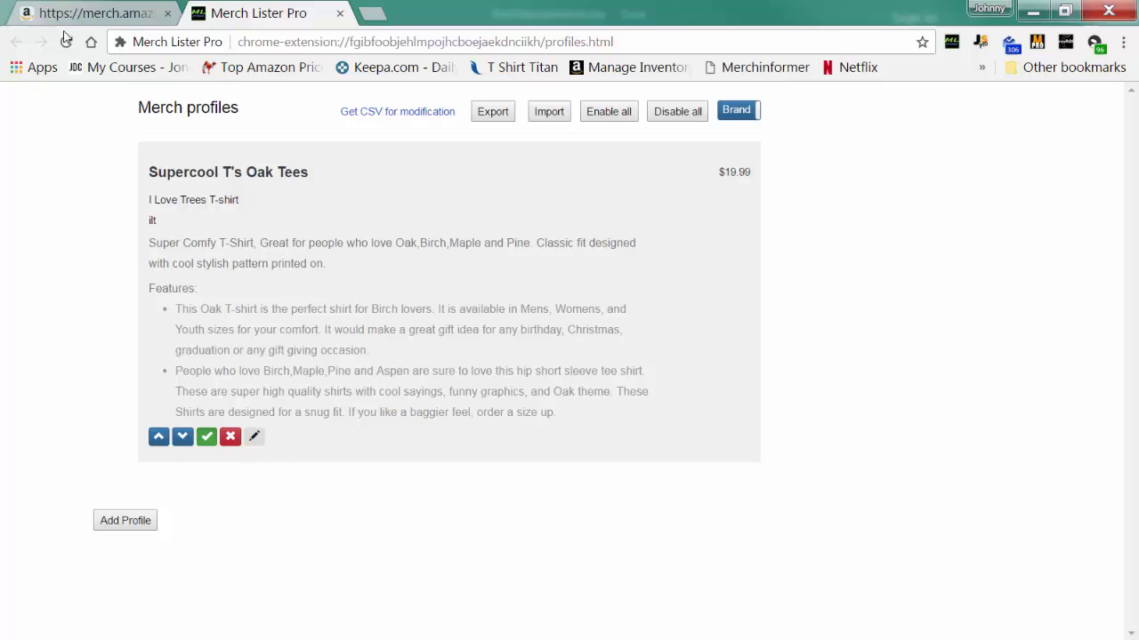
click(80, 15)
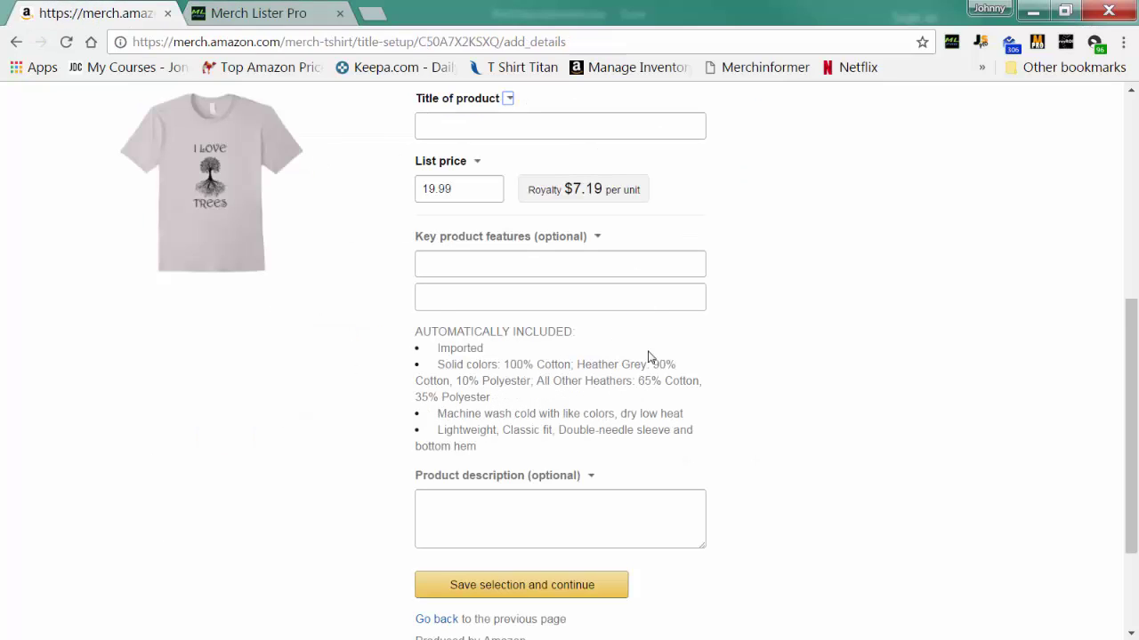
Autofill the details form from the Supercool T's Oak Tees profile and list profiles by title.
scroll(750, 317, up, 1)
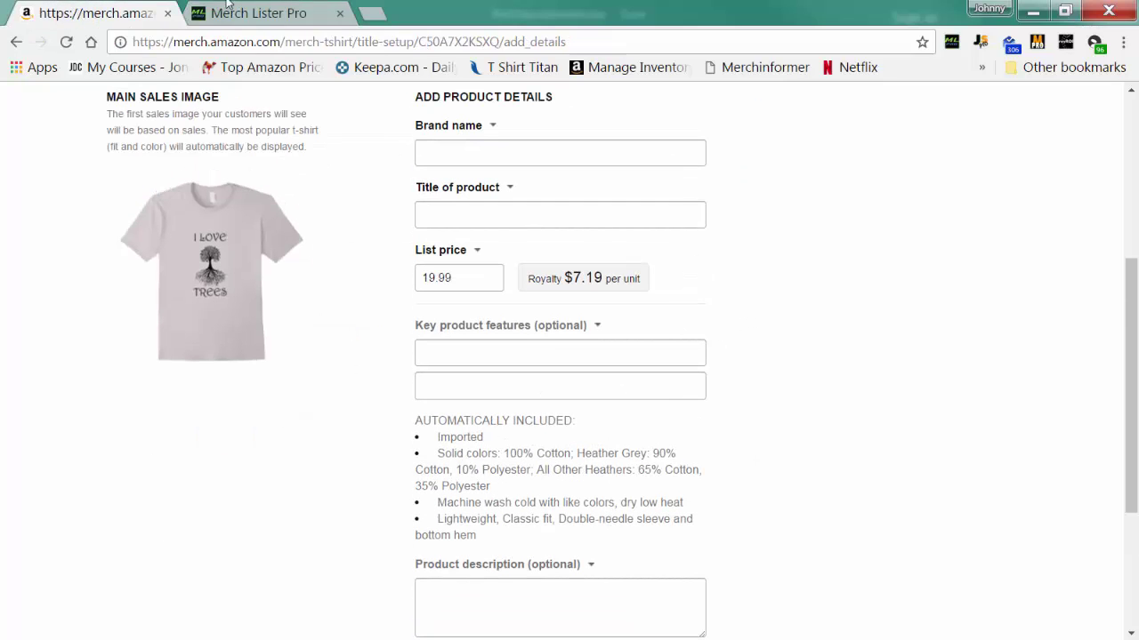
right_click(380, 235)
mouse_move(460, 479)
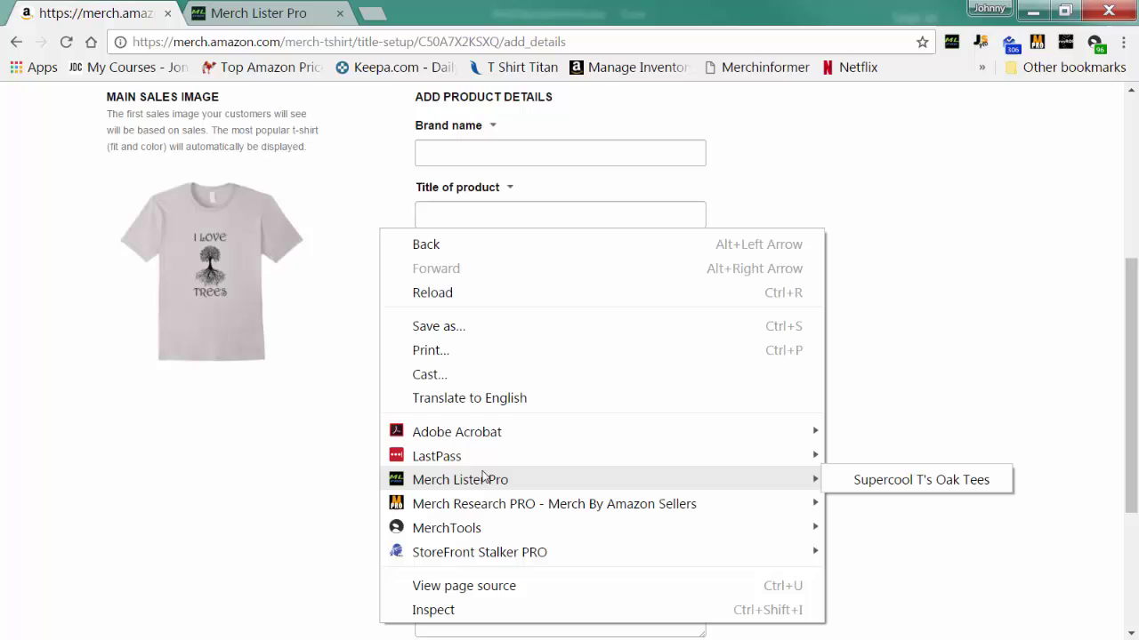
click(906, 487)
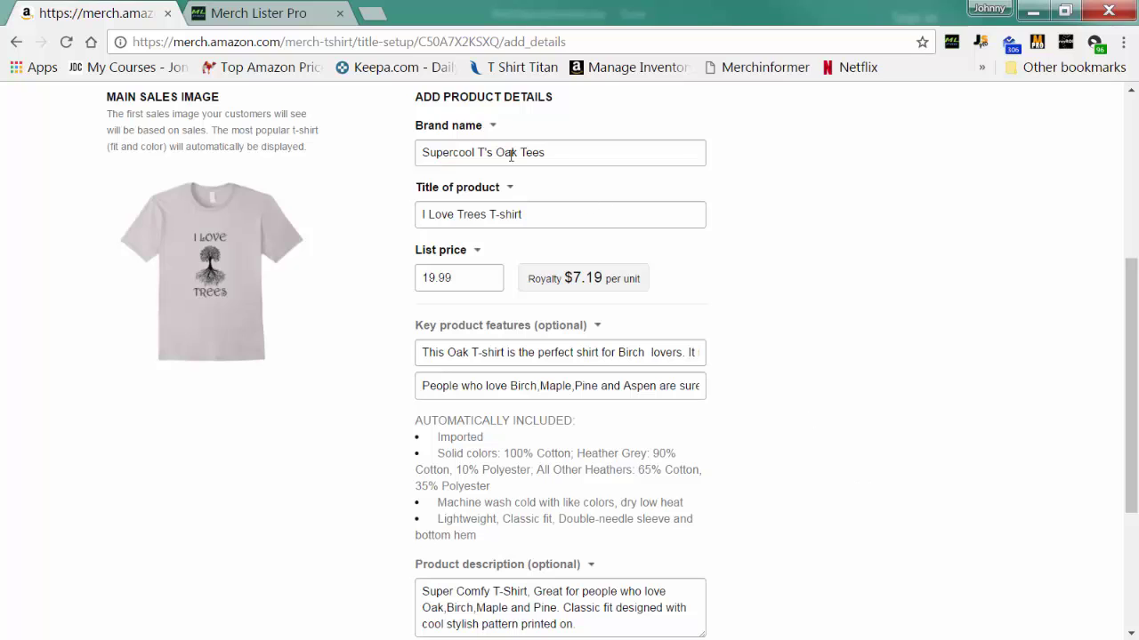
click(269, 9)
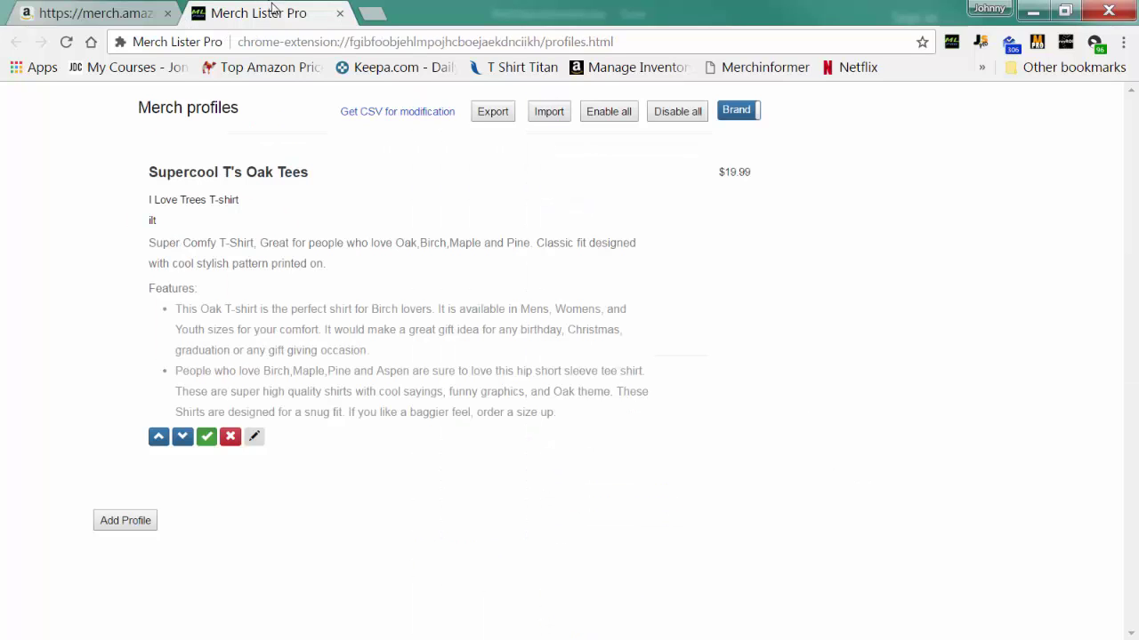
click(747, 115)
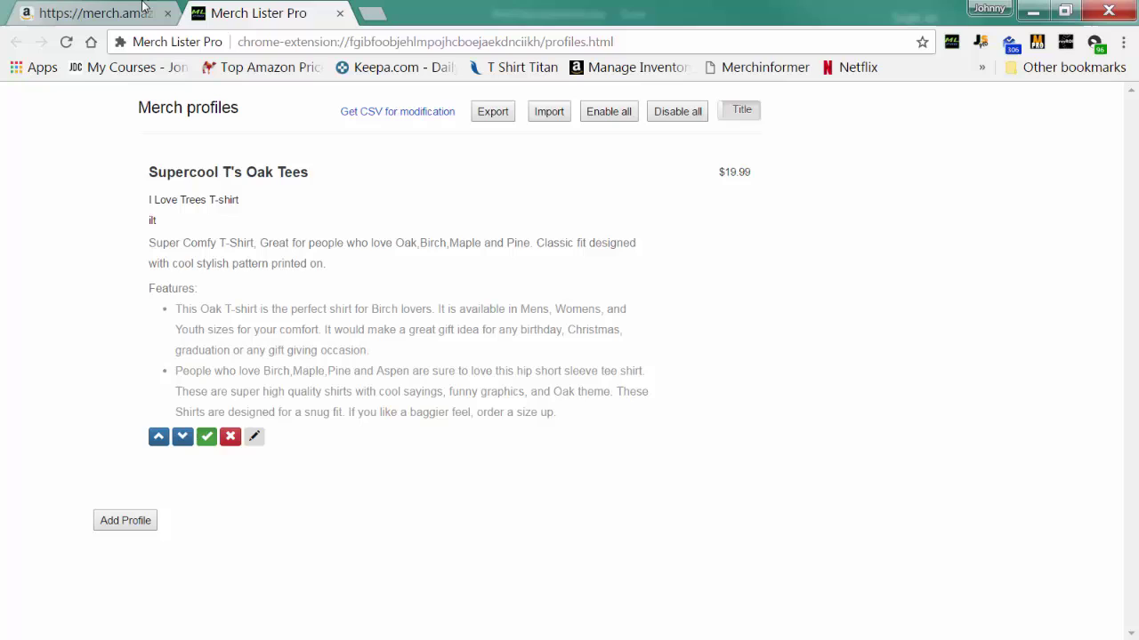
key(ctrl+1)
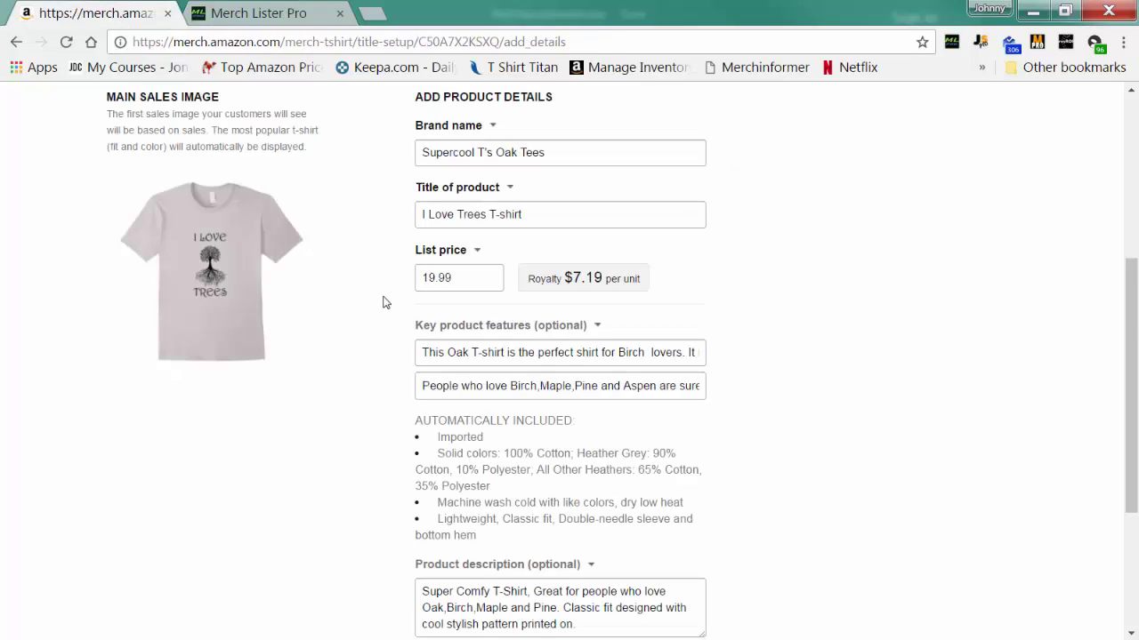
Clear the brand and title fields, then refill the form from the I Love Trees T-shirt profile.
key(ctrl+a)
key(BackSpace)
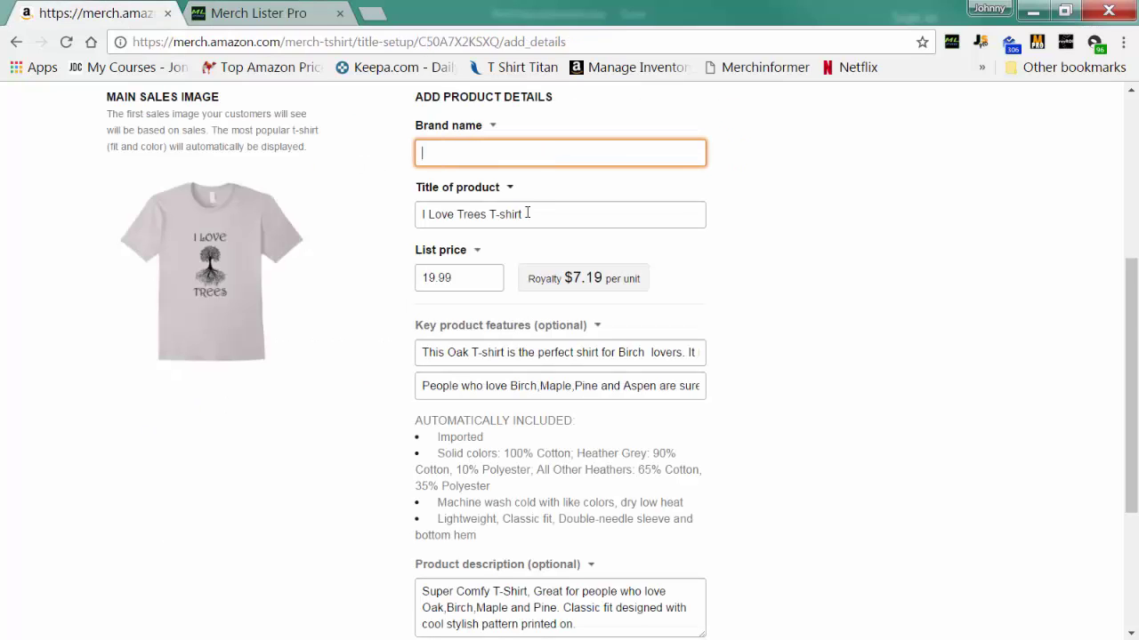
click(526, 214)
key(ctrl+a)
key(BackSpace)
right_click(377, 246)
mouse_move(456, 497)
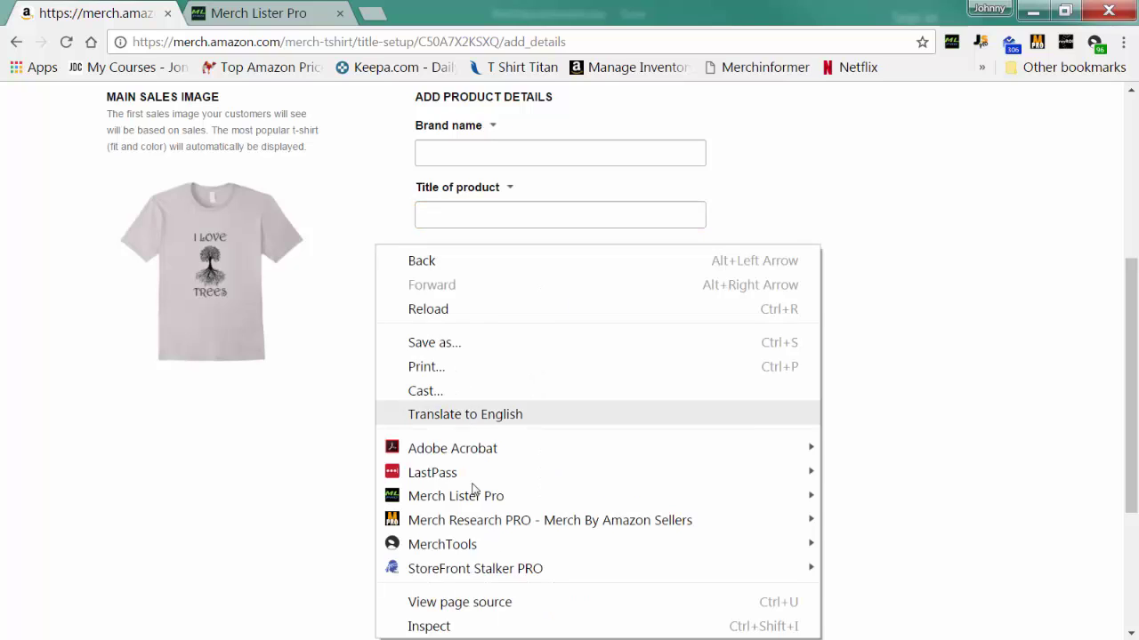
click(894, 505)
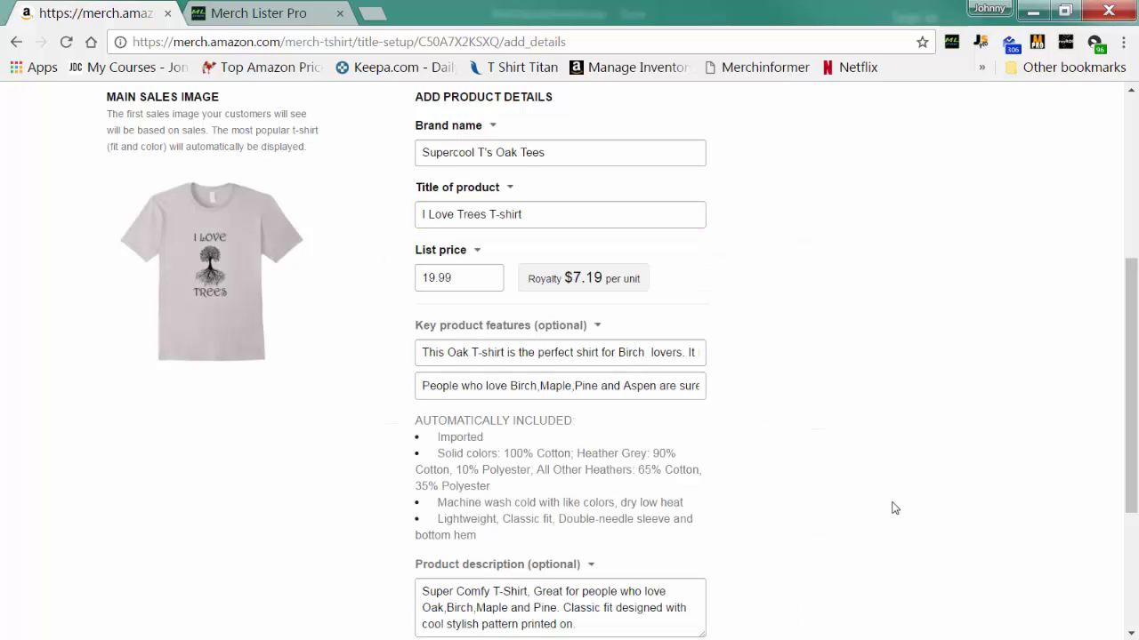
Clear the product title, brand name and both key feature fields in the listing form.
click(555, 222)
key(ctrl+a)
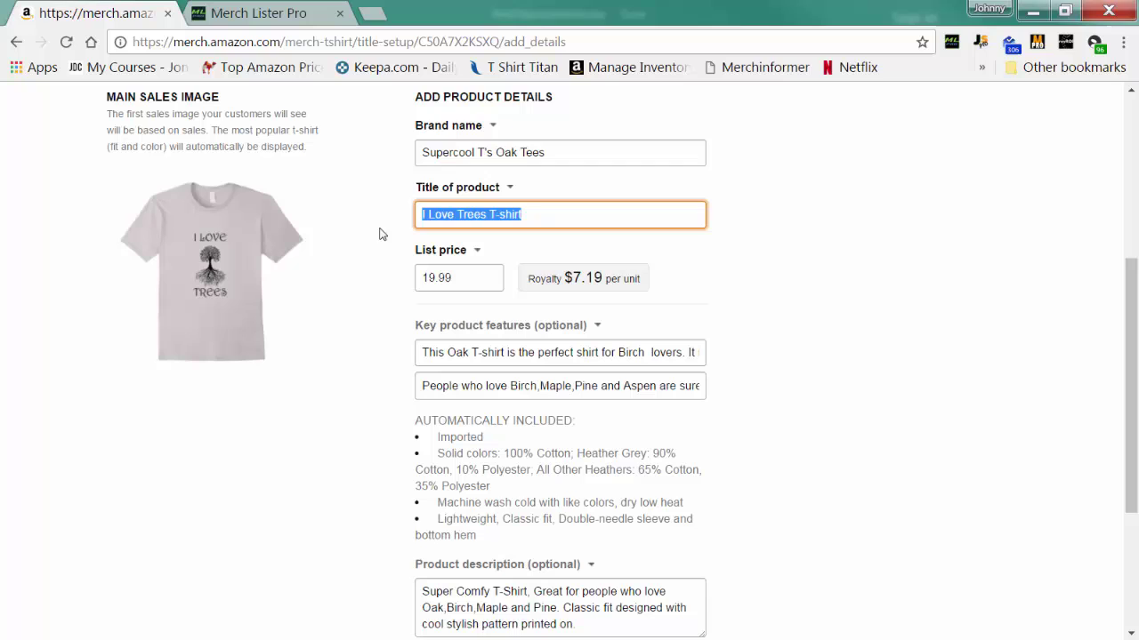
key(BackSpace)
click(447, 153)
key(ctrl+a)
key(BackSpace)
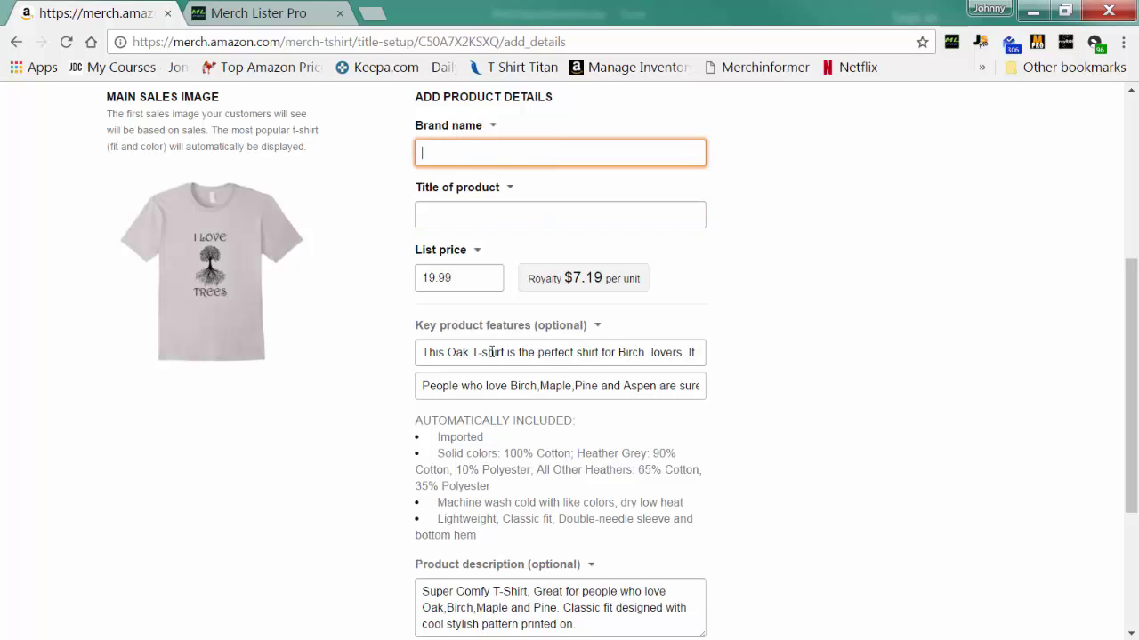
click(492, 353)
key(ctrl+a)
key(ctrl+a)
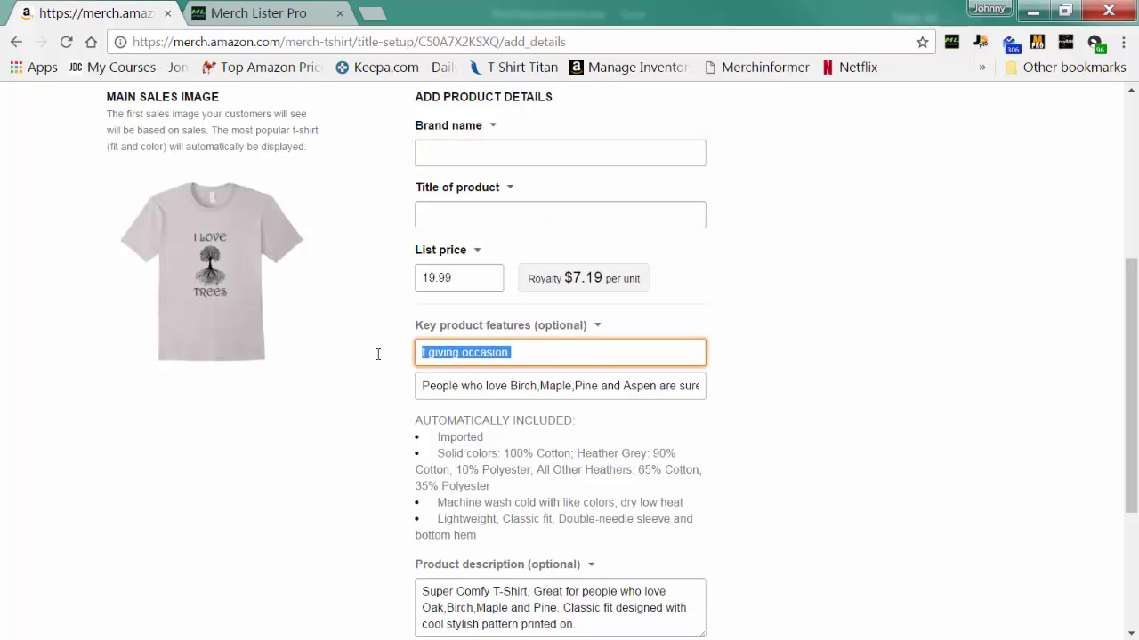
key(BackSpace)
click(424, 386)
key(ctrl+a)
key(BackSpace)
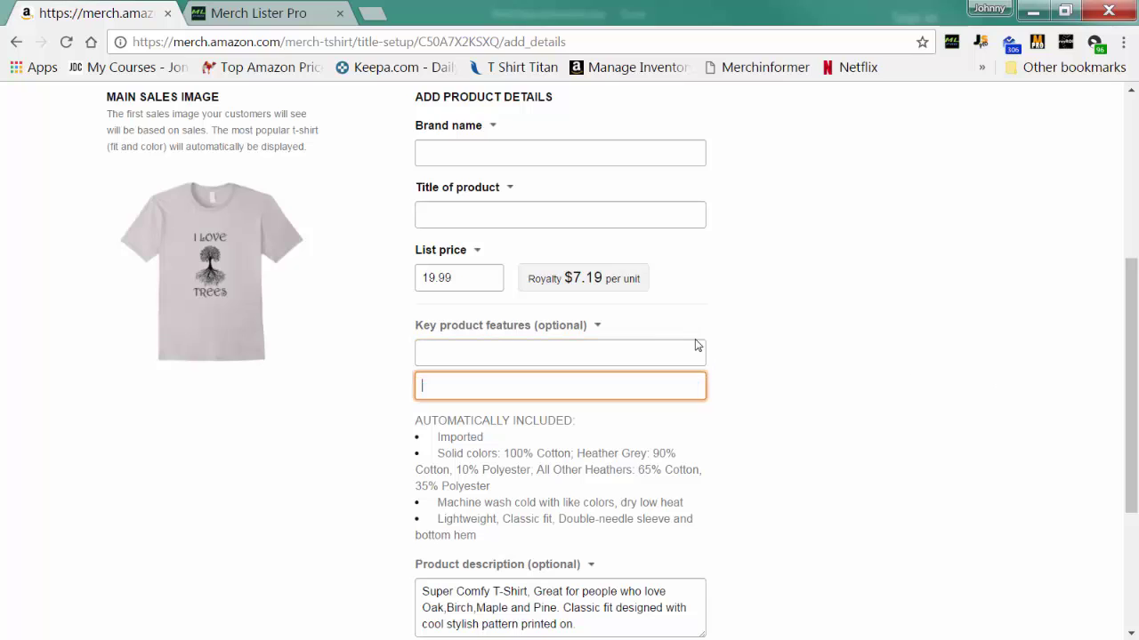
Enter 9 in the list price field so the saved profile refills the form.
click(459, 278)
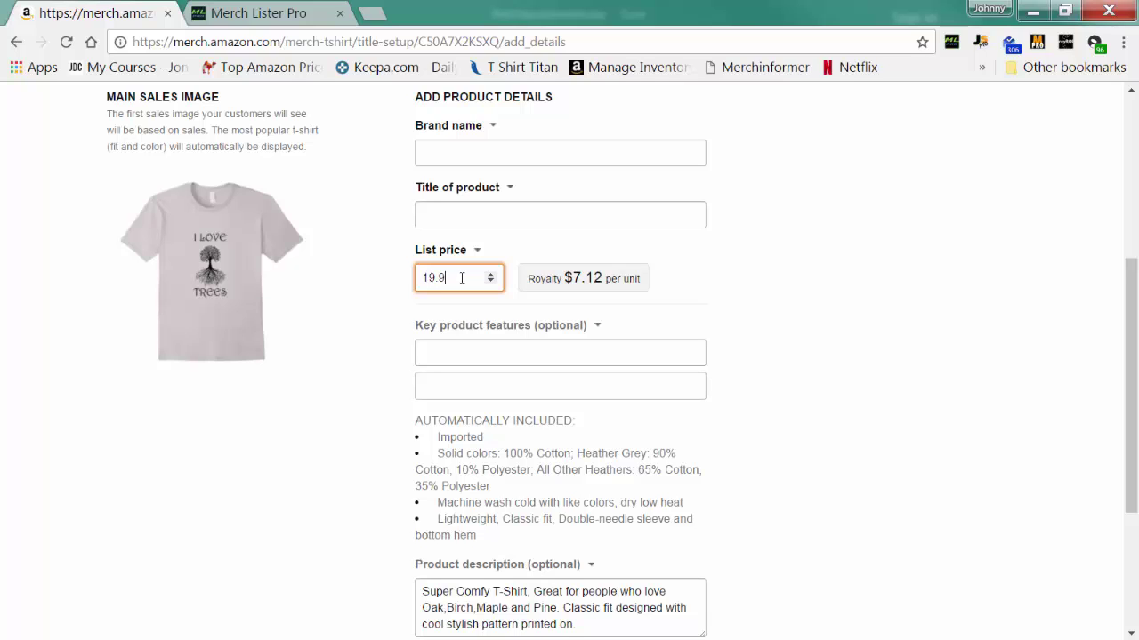
text(9)
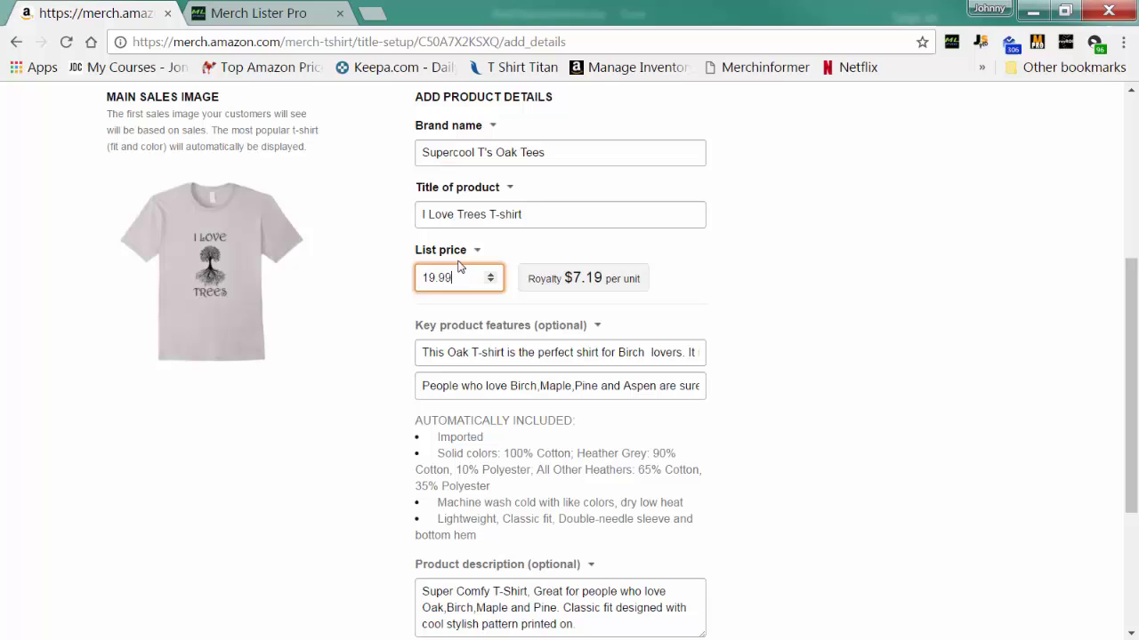
key(ctrl+a)
Leave the product title empty, removing stray letters, and return to the Pod Data Generator workbook.
key(shift+Tab)
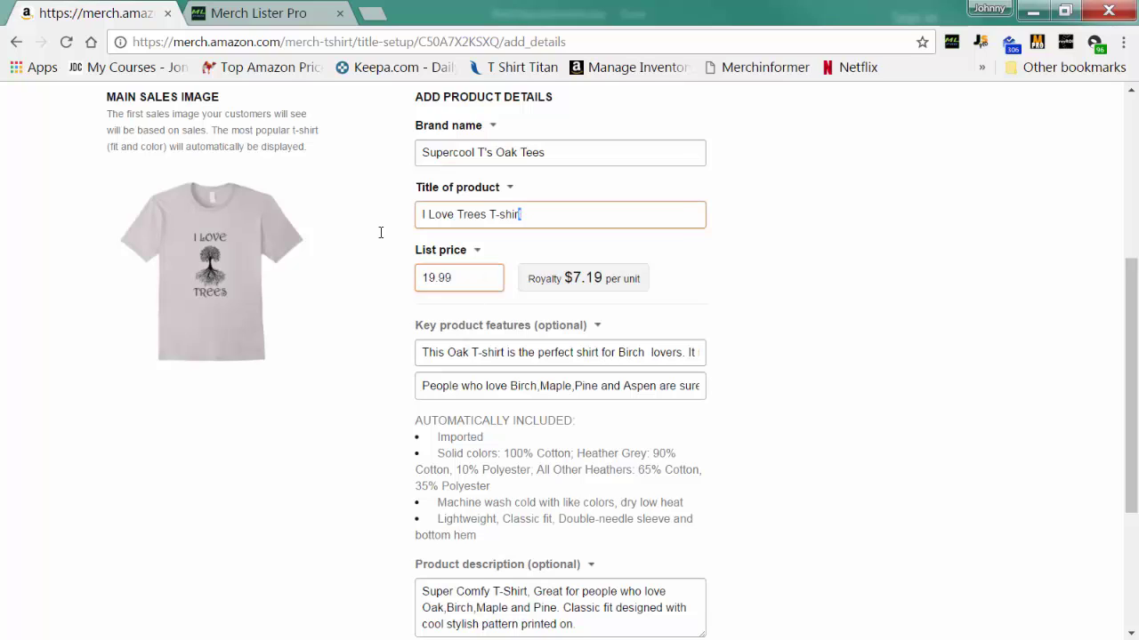
key(ctrl+a)
key(BackSpace)
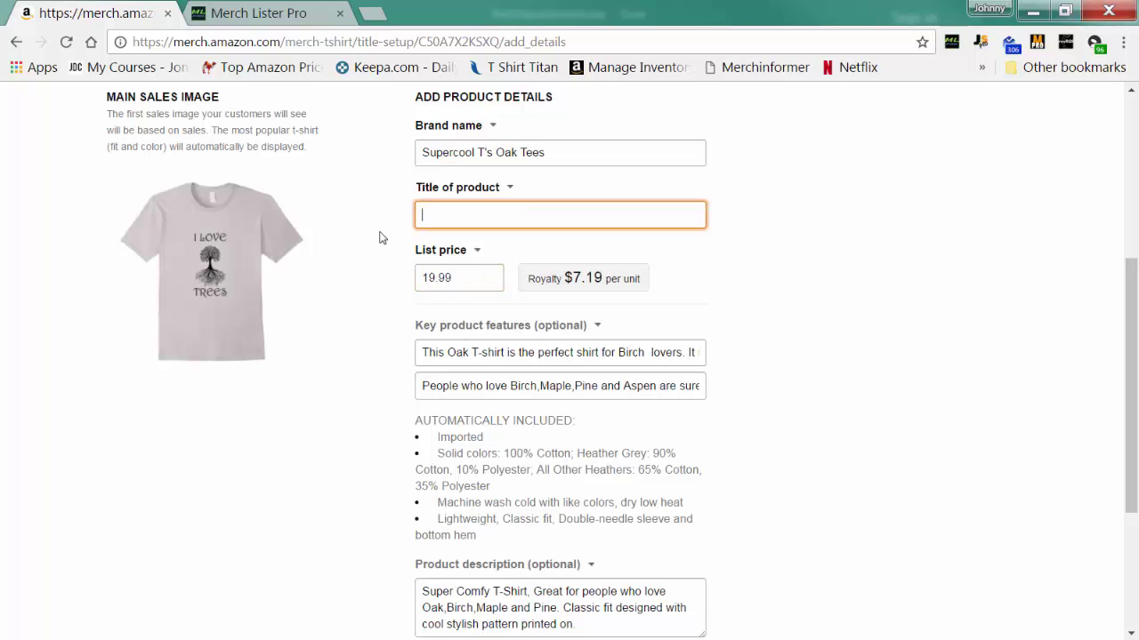
text(r)
key(ctrl+a)
key(BackSpace)
key(alt+Tab)
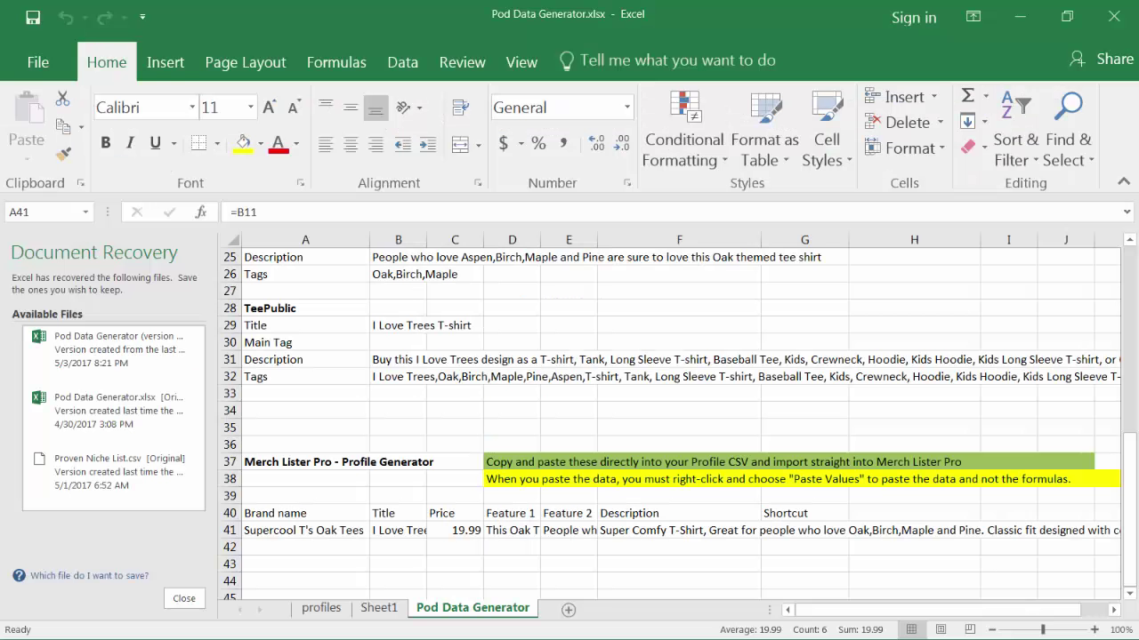
click(547, 308)
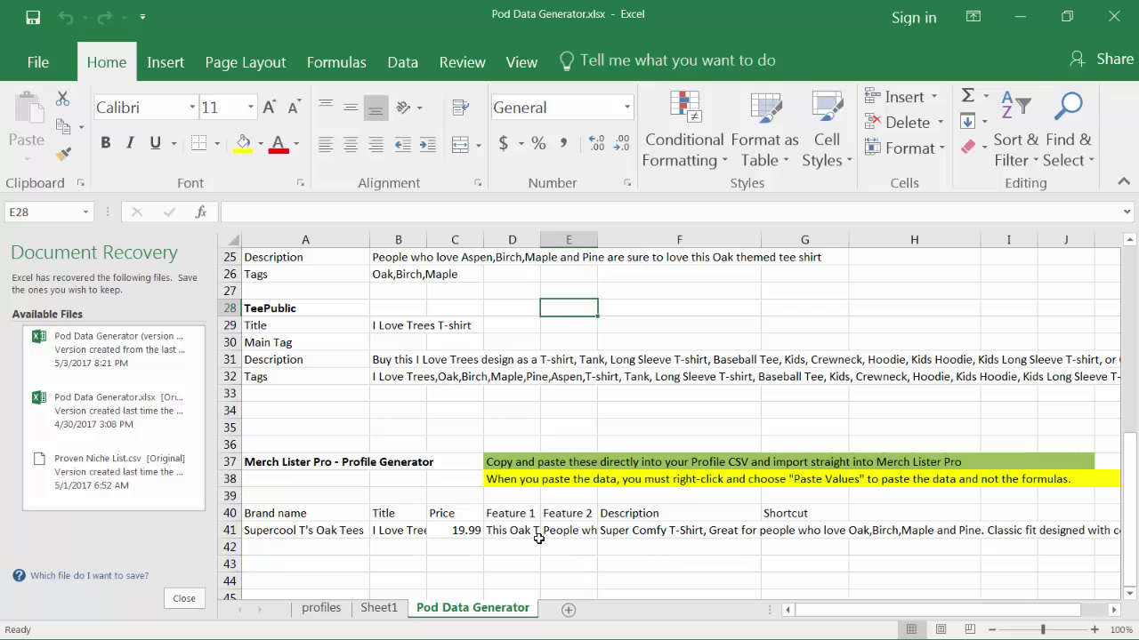